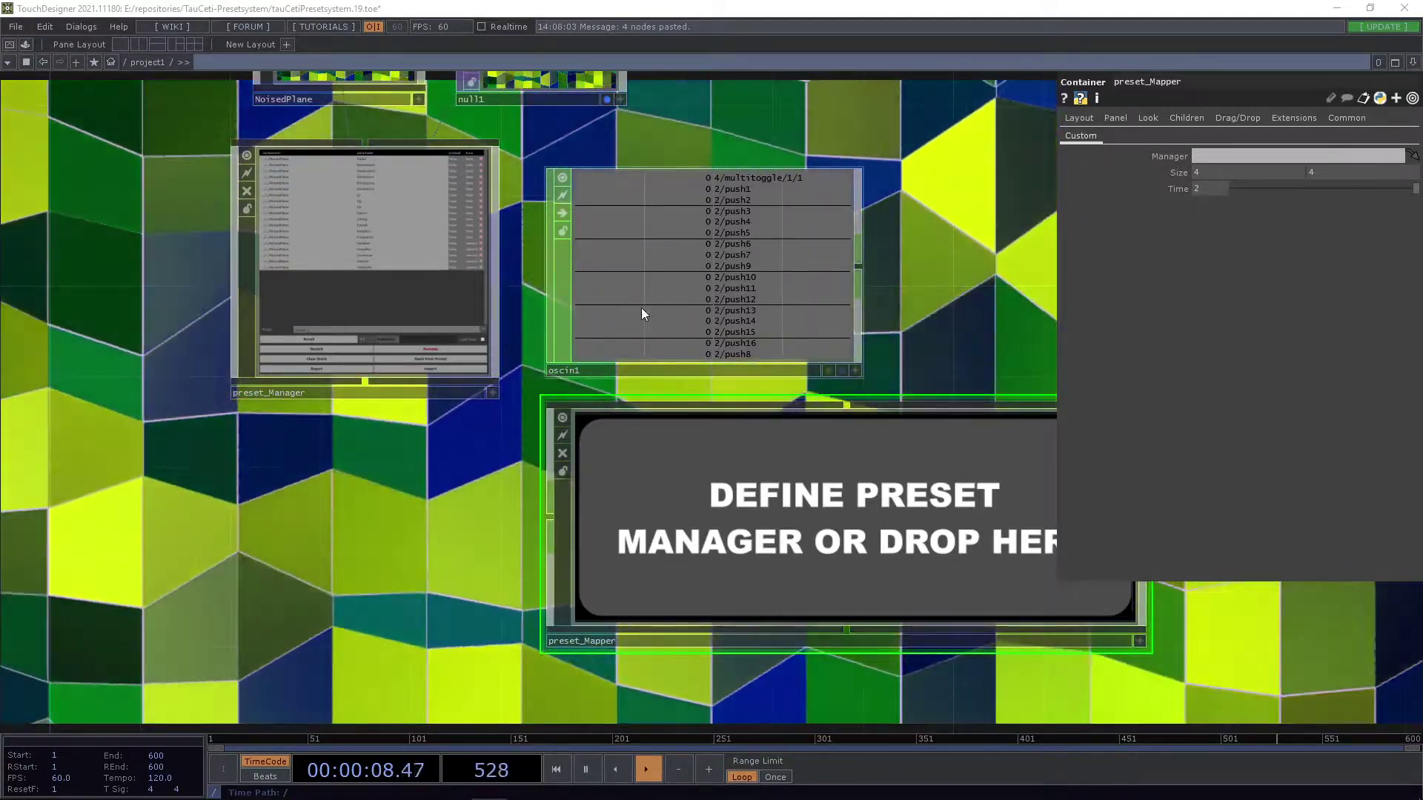
# - Move the oscin1 operator below preset_Manager, beside the preset_Mapper input
pyautogui.moveTo(944, 269); pyautogui.dragTo(892, 261)
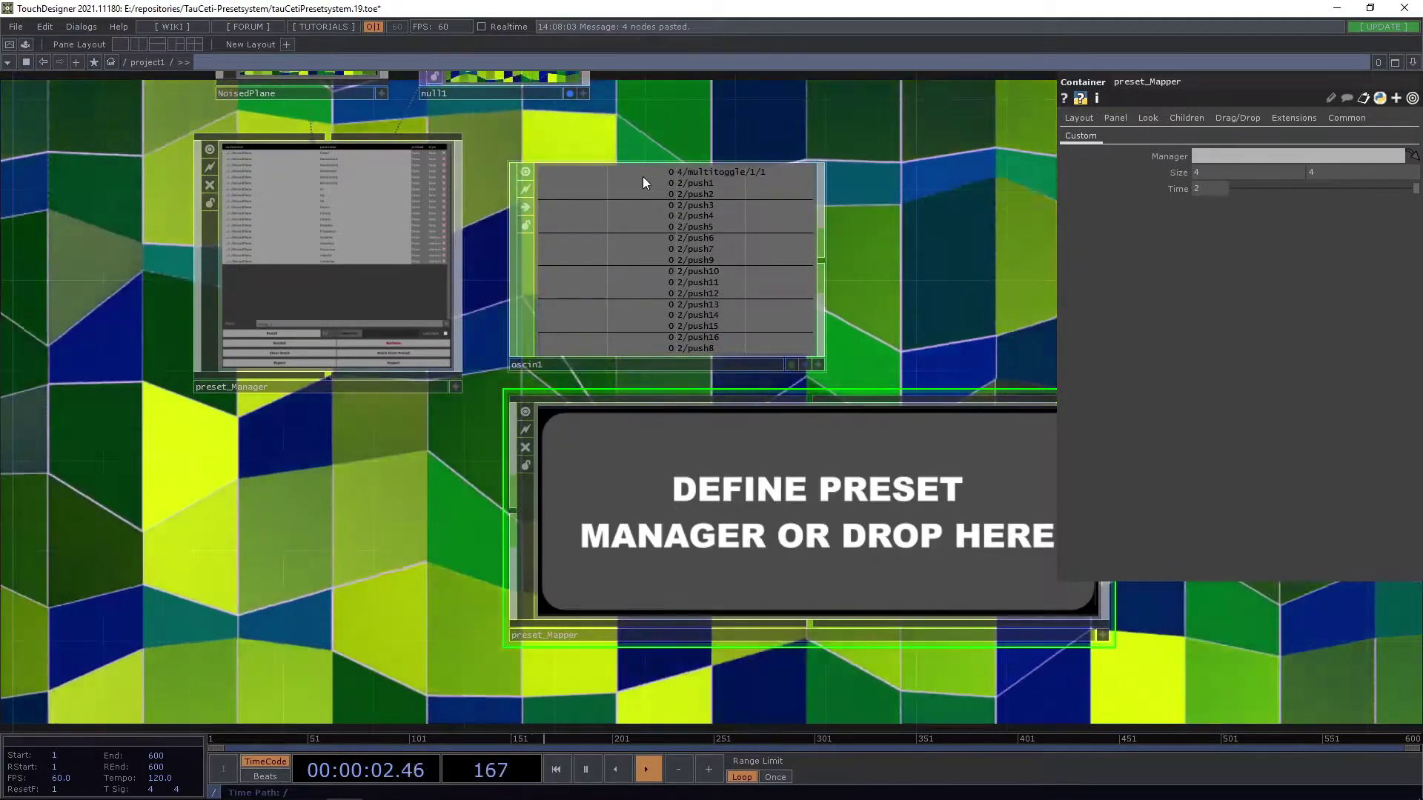
pyautogui.scroll(3, 767, 217)
pyautogui.moveTo(911, 412); pyautogui.dragTo(973, 366)
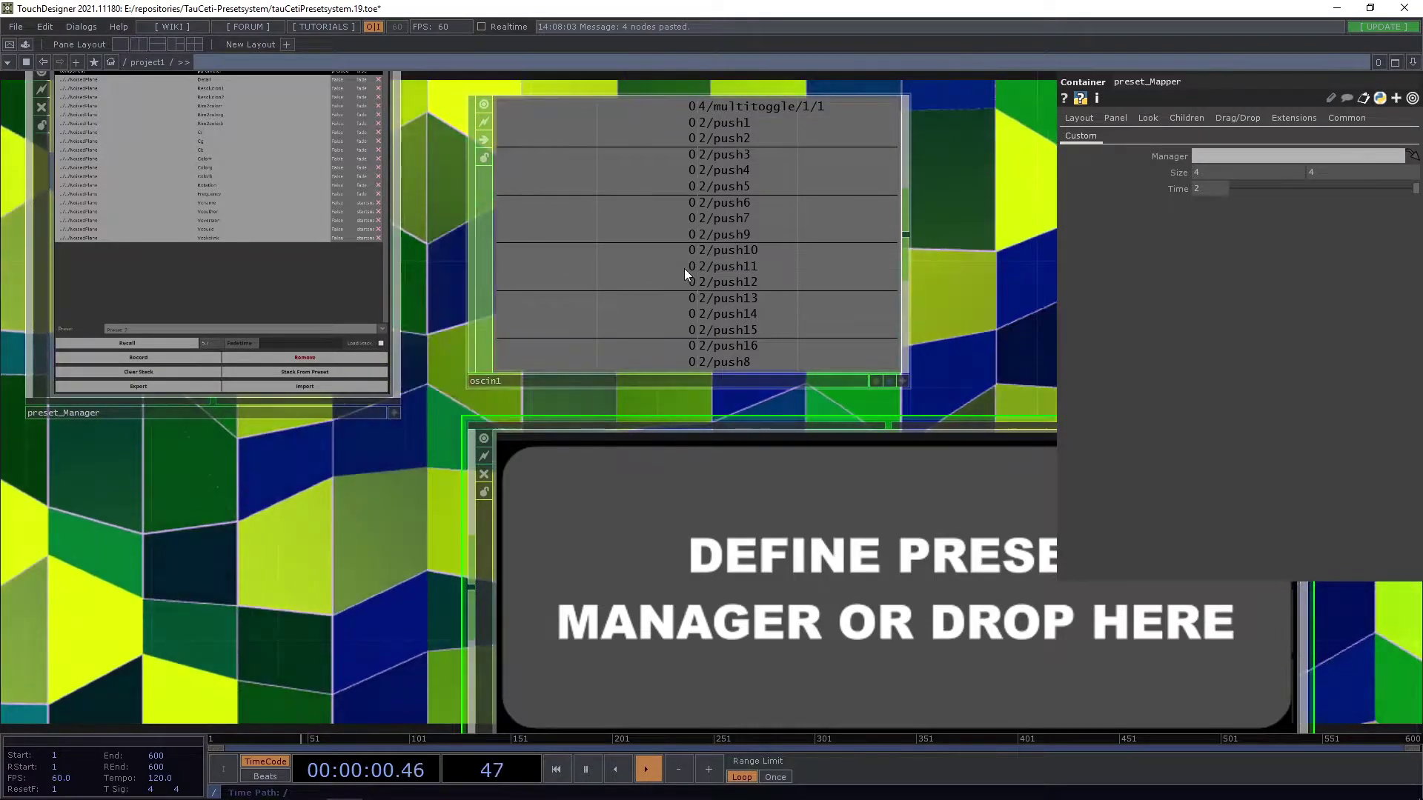
pyautogui.scroll(-2, 705, 333)
pyautogui.moveTo(687, 328); pyautogui.dragTo(299, 607)
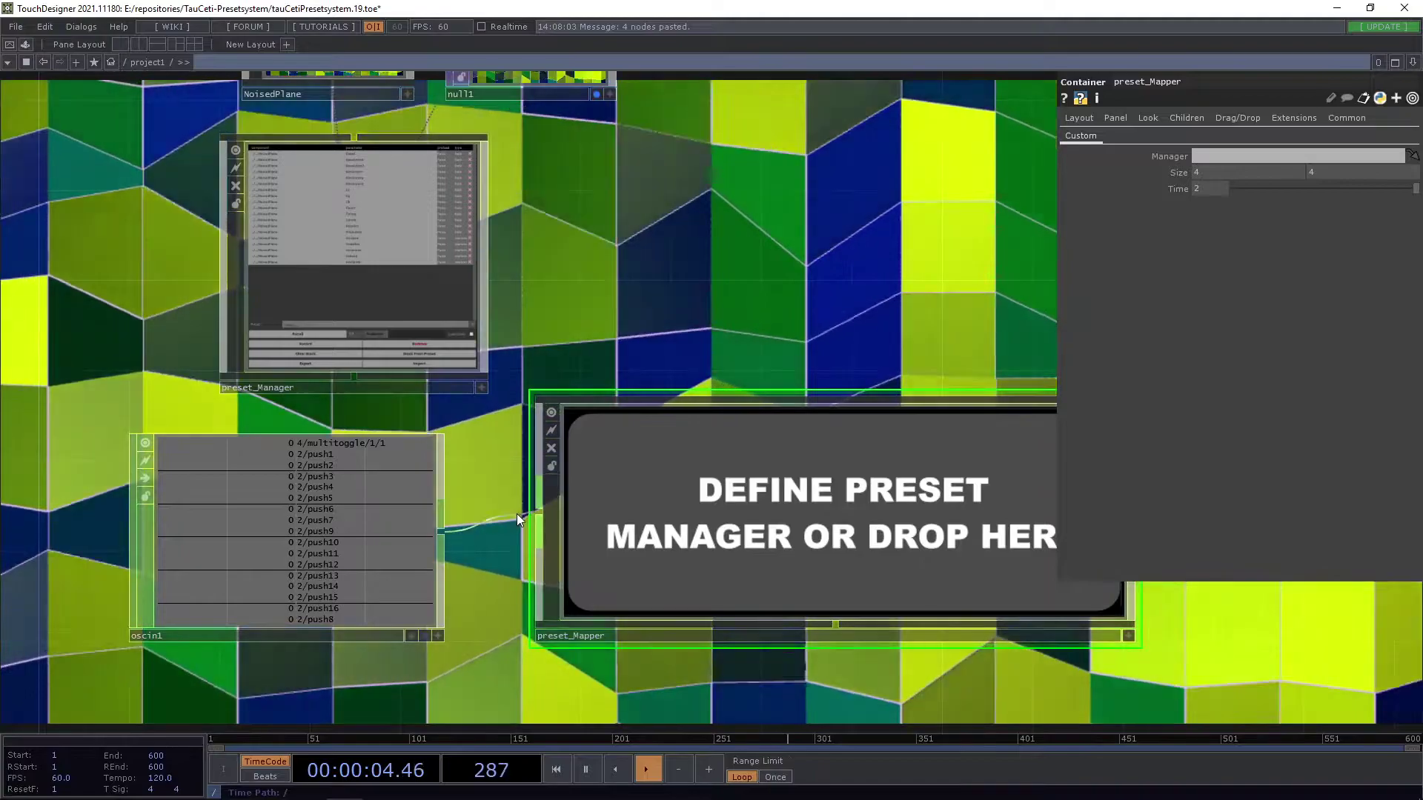
pyautogui.moveTo(731, 315); pyautogui.dragTo(682, 318)
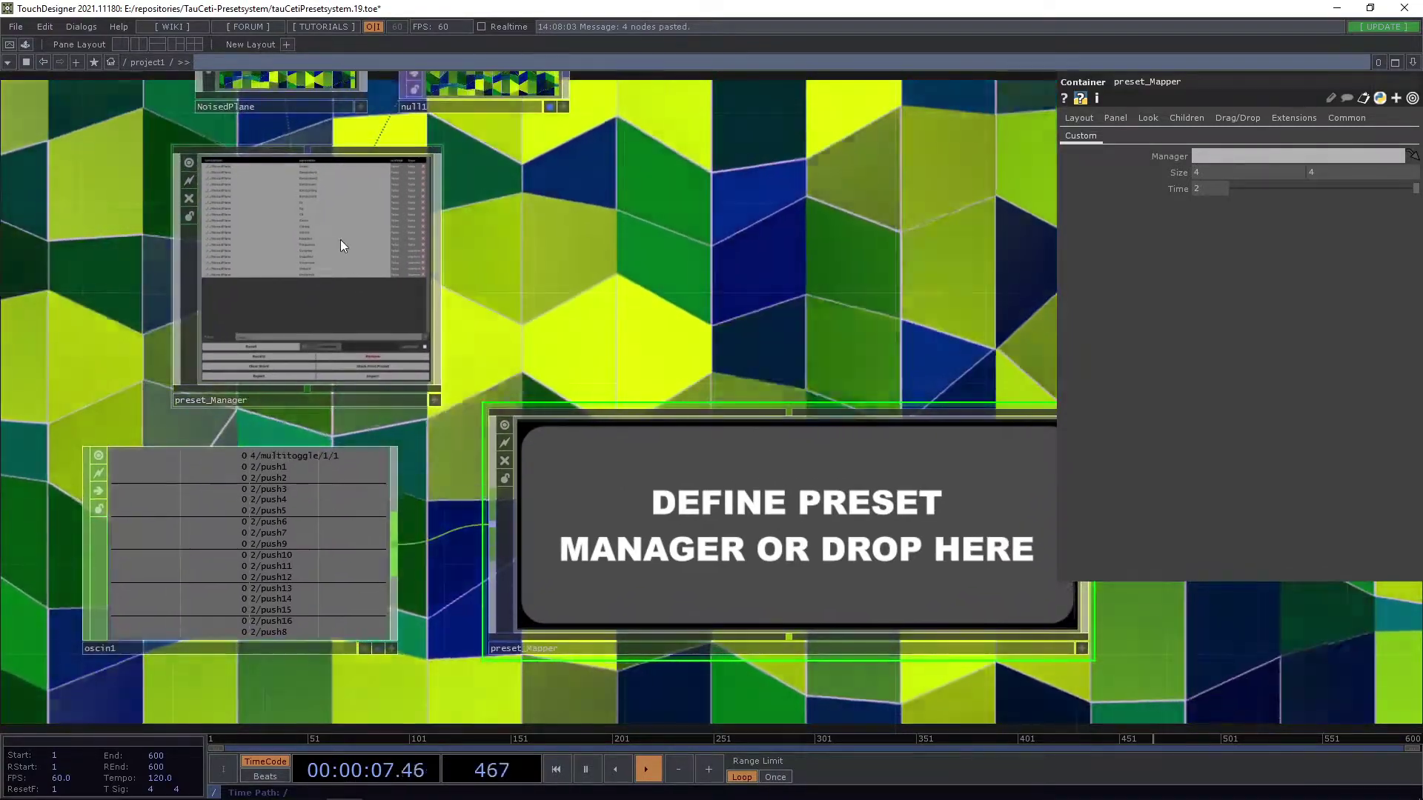
# - Assign preset_Manager as the Manager of the preset_Mapper component
pyautogui.moveTo(340, 242); pyautogui.dragTo(1209, 155)
pyautogui.moveTo(768, 263); pyautogui.dragTo(729, 226)
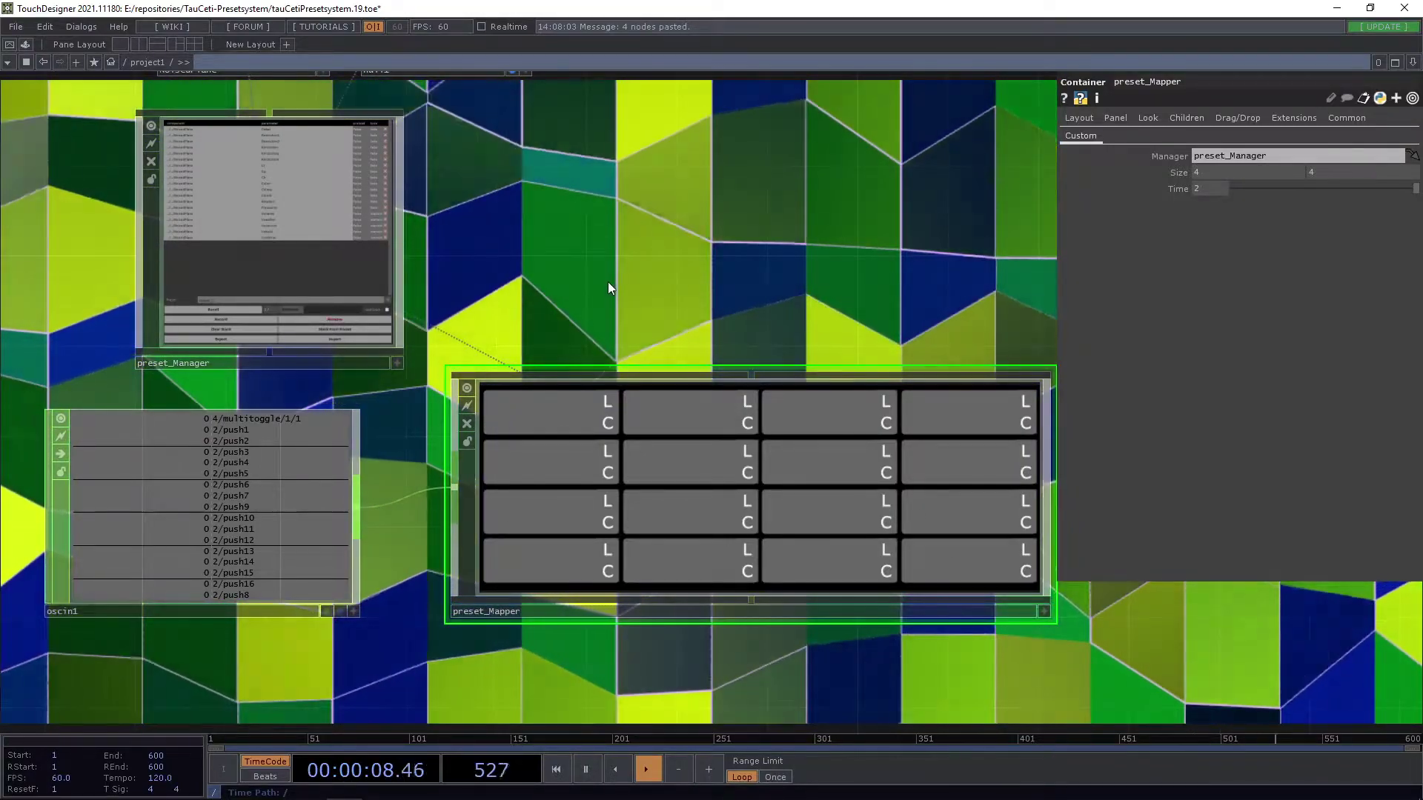
pyautogui.moveTo(589, 295); pyautogui.dragTo(575, 323)
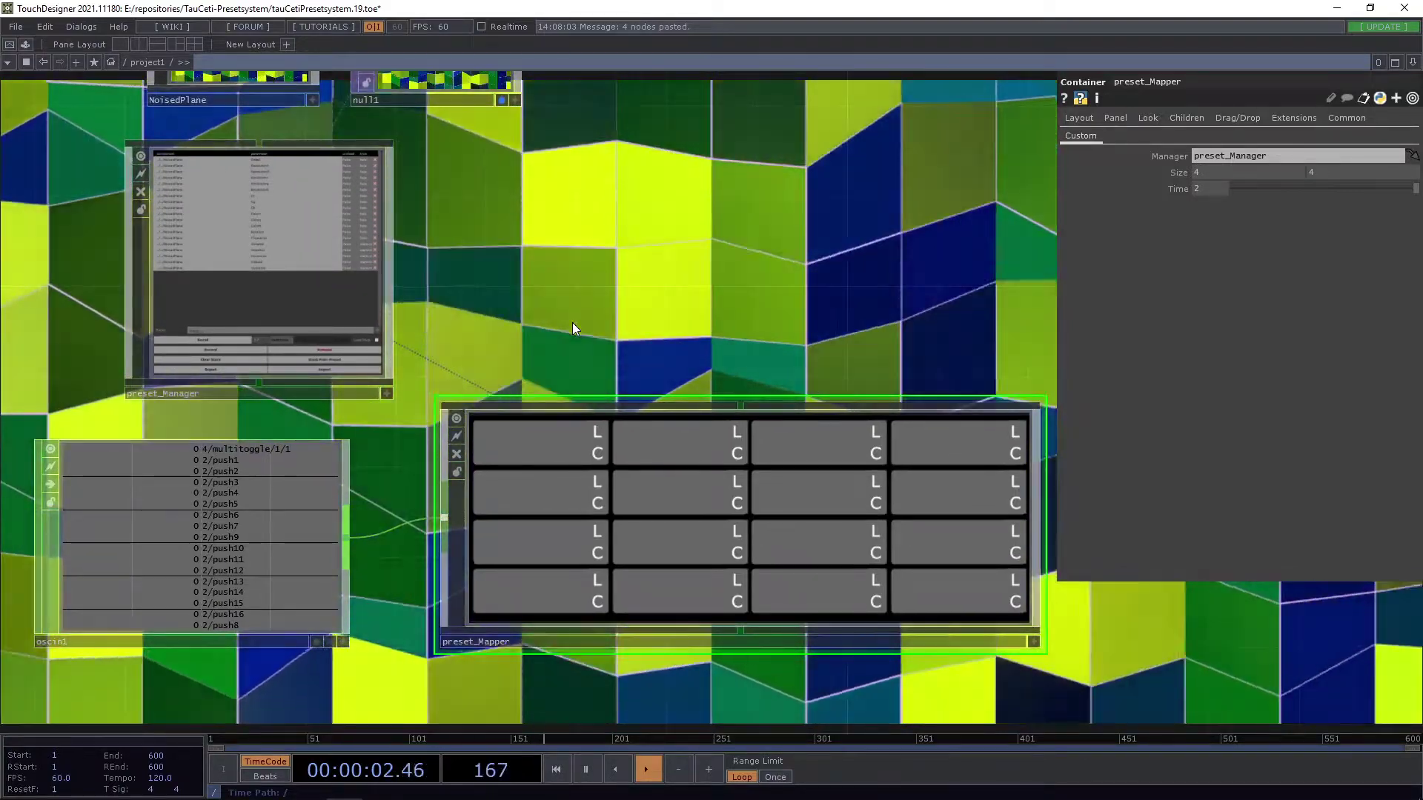
pyautogui.moveTo(640, 319); pyautogui.dragTo(635, 262)
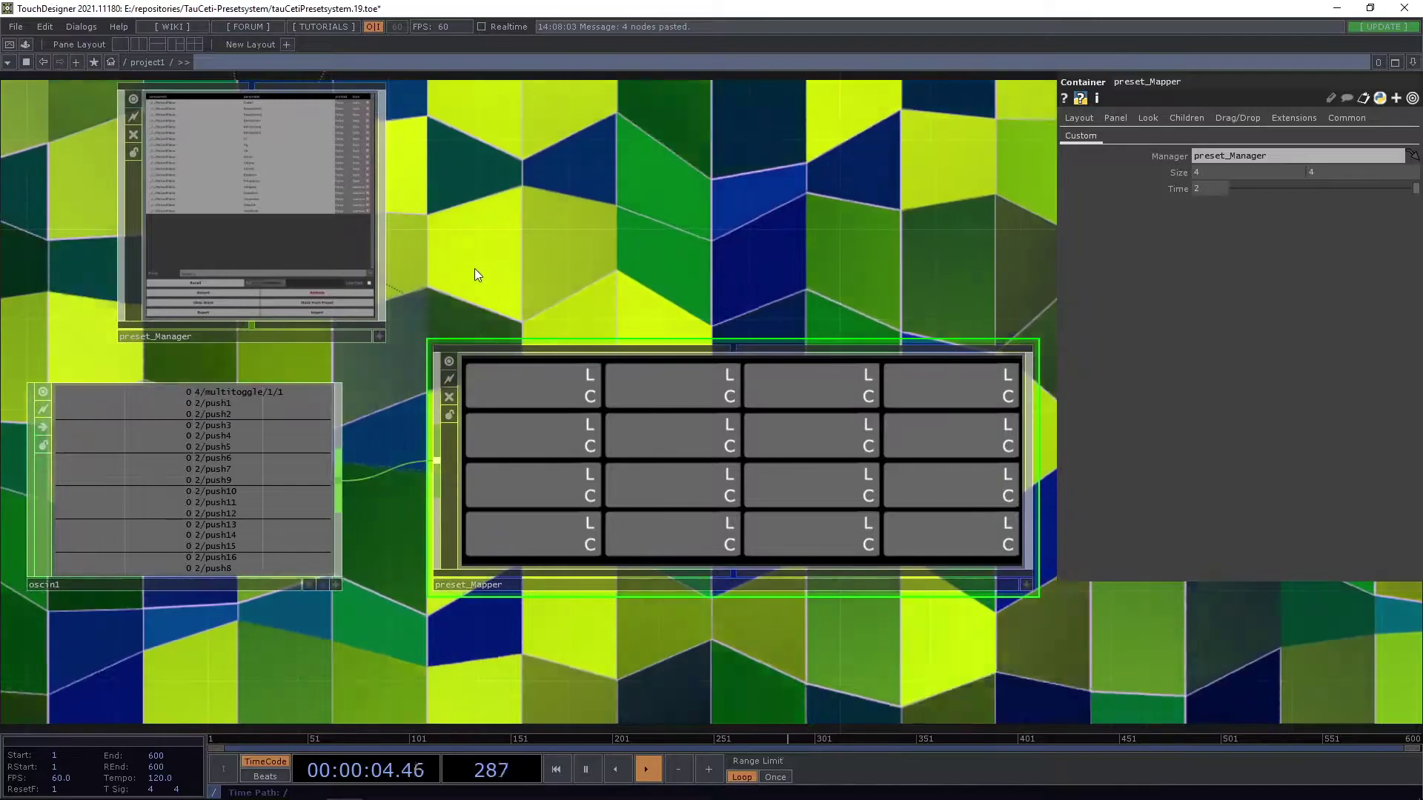
# - Shift oscin1 slightly closer to preset_Mapper in the network
pyautogui.moveTo(475, 268); pyautogui.dragTo(516, 247)
pyautogui.moveTo(229, 438); pyautogui.dragTo(273, 441)
pyautogui.moveTo(755, 255); pyautogui.dragTo(692, 233)
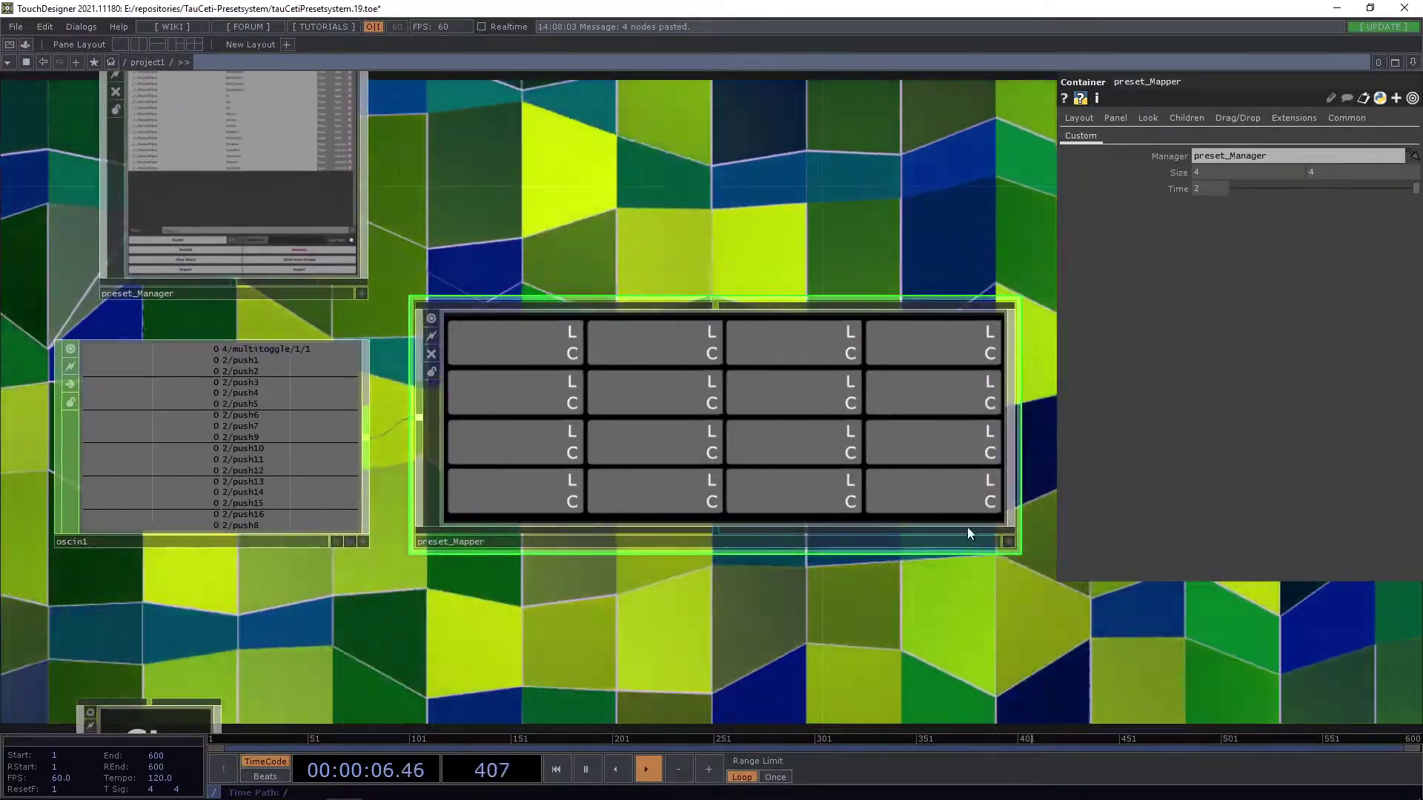
# - Make the preset_Mapper viewer interactive and open the first cell's channel name for editing
pyautogui.click(1007, 542)
pyautogui.moveTo(513, 609); pyautogui.dragTo(581, 638)
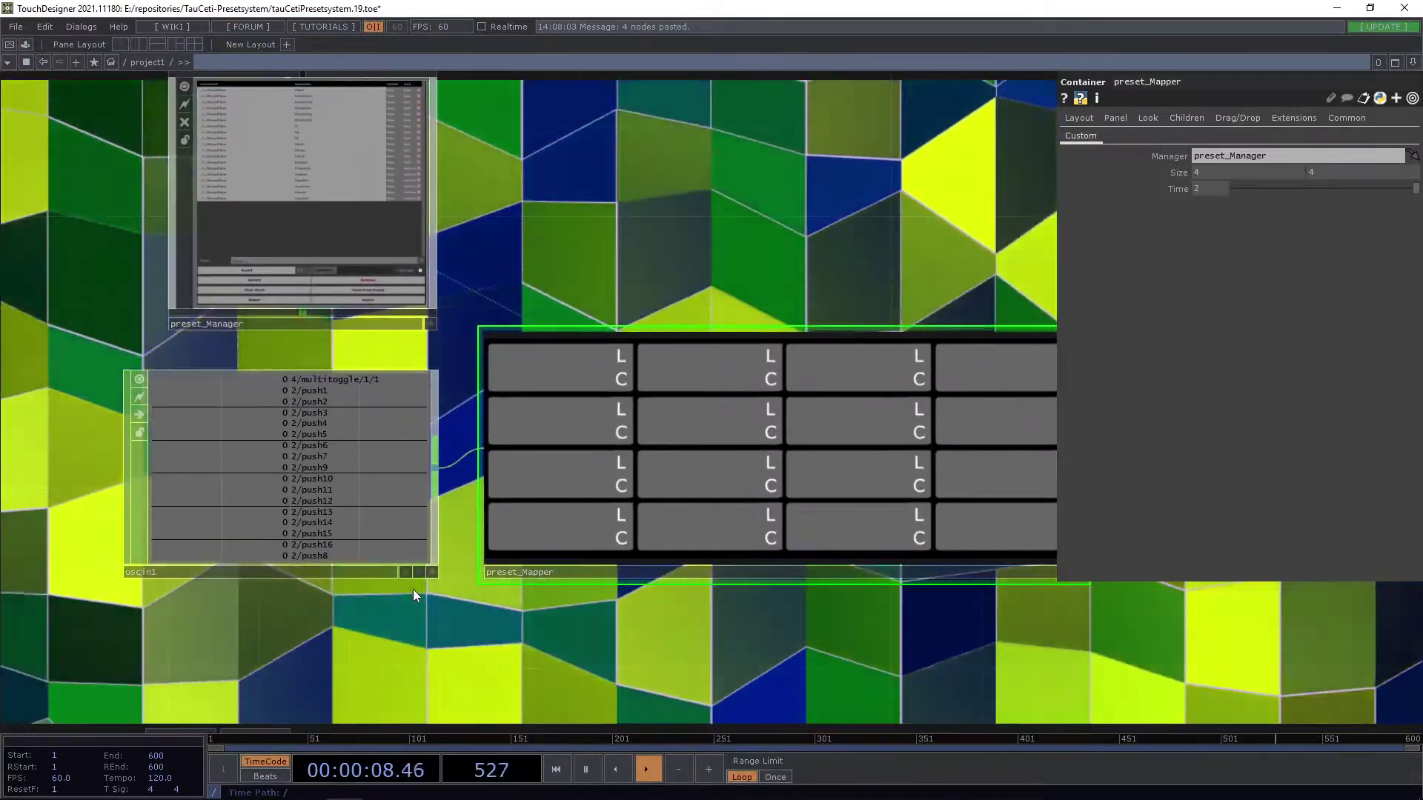
pyautogui.scroll(1, 586, 233)
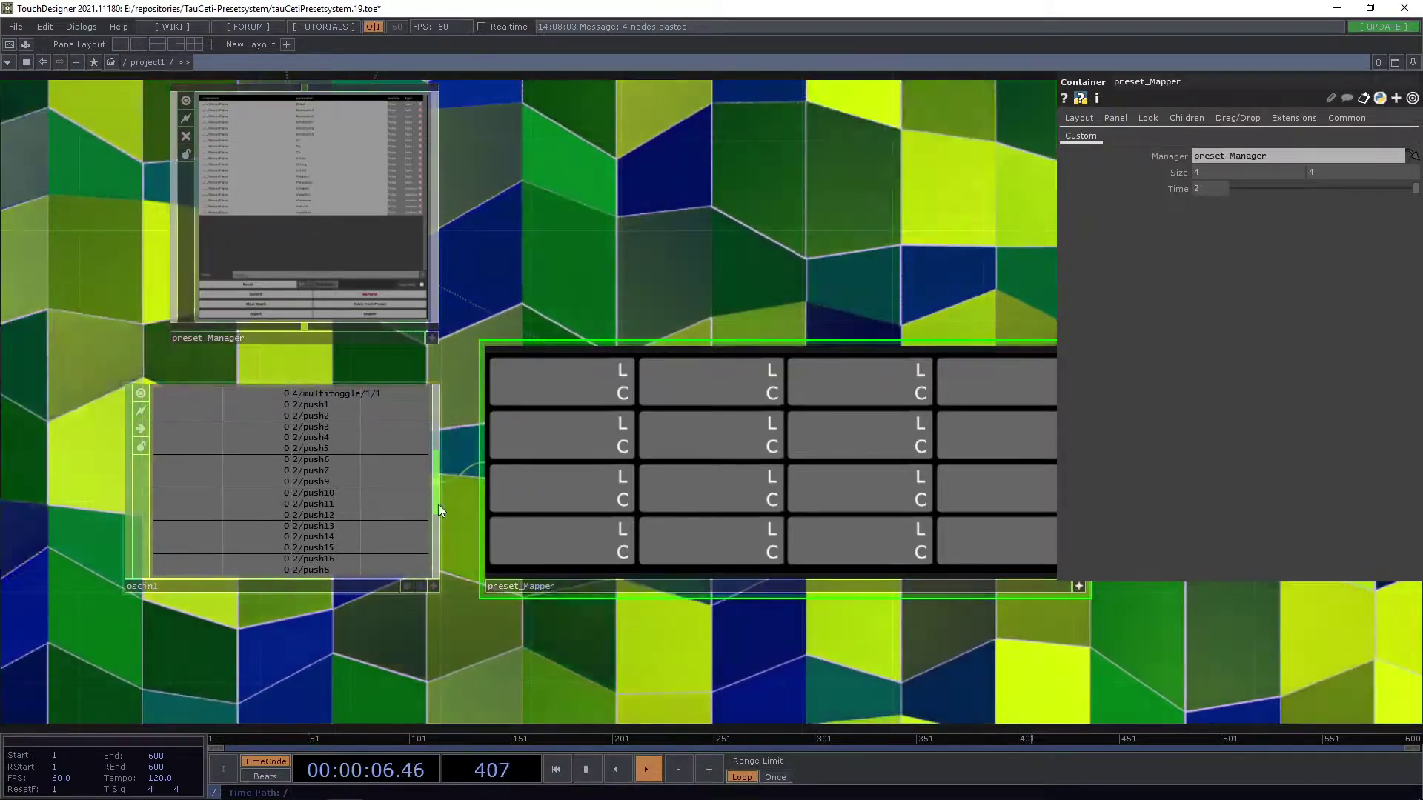
pyautogui.scroll(2, 460, 286)
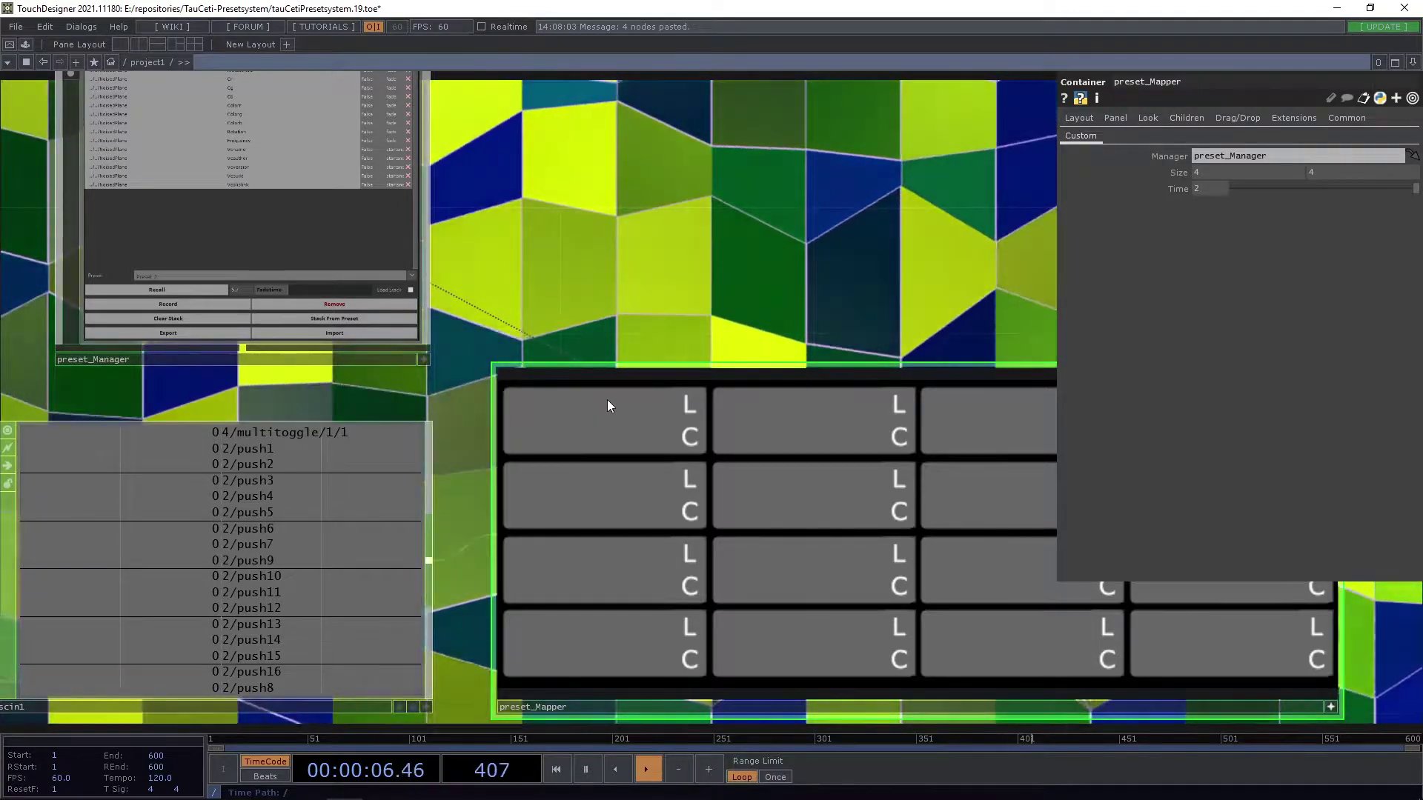
pyautogui.click(608, 406)
pyautogui.write('you')
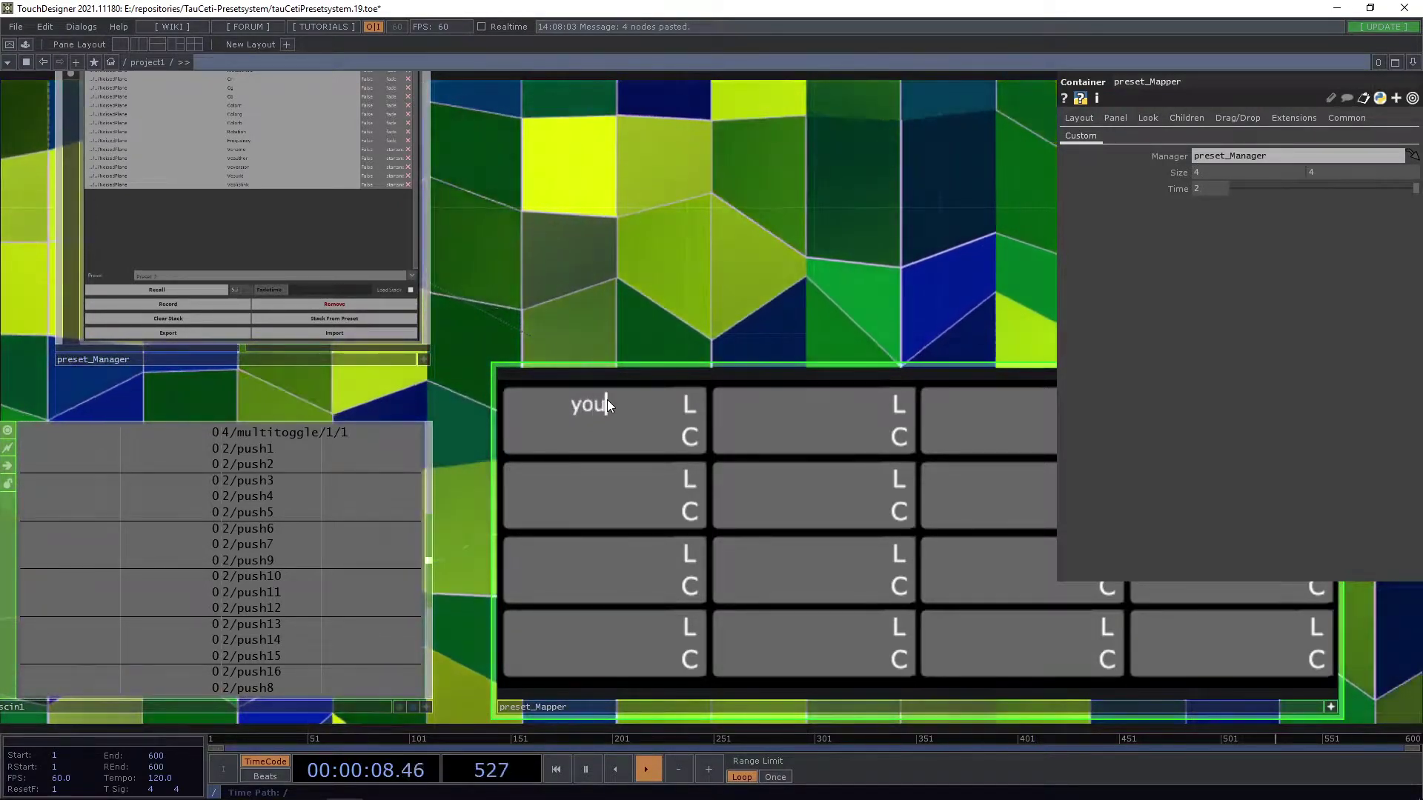
pyautogui.press('BackSpace')
pyautogui.press('BackSpace')
pyautogui.press('BackSpace')
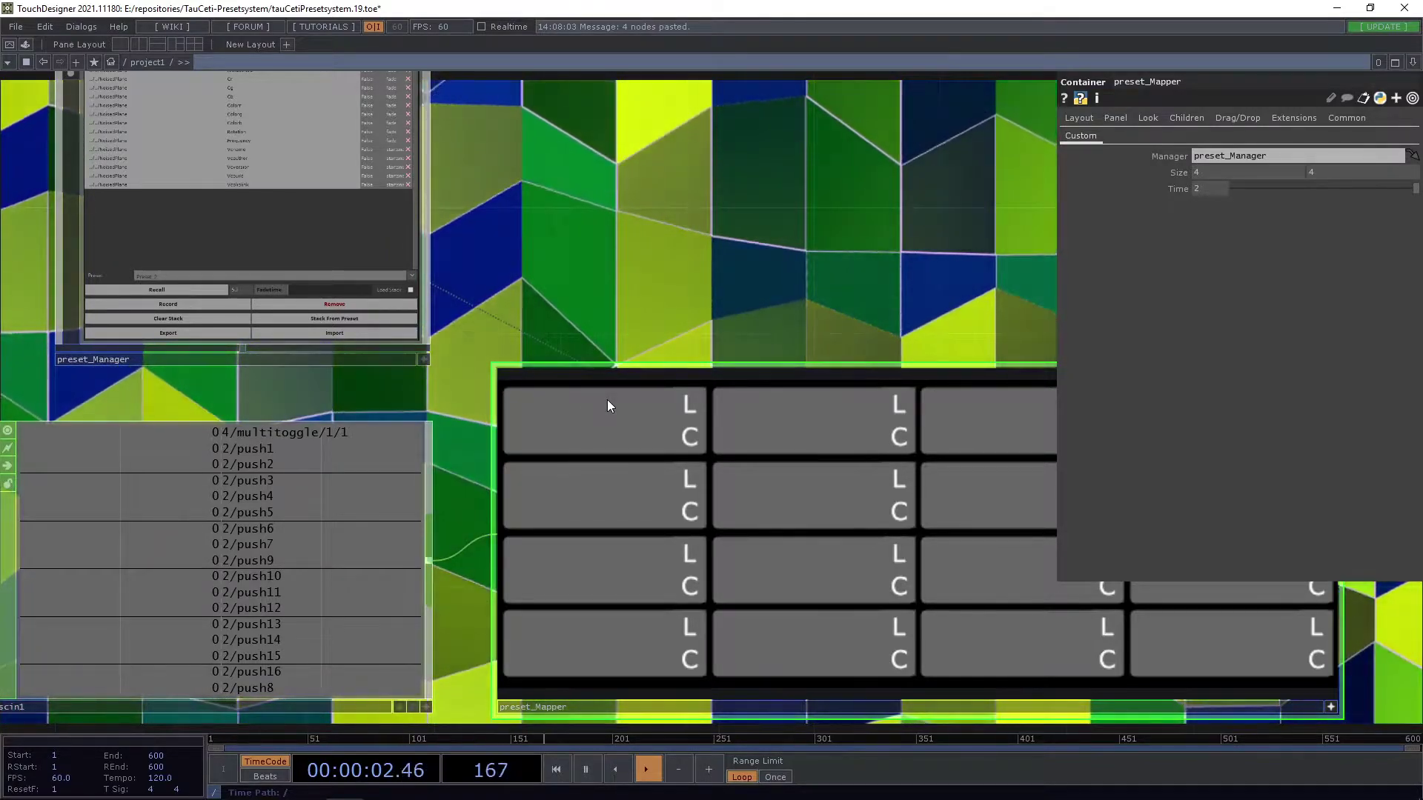
# - Enter 2/push1 as the trigger channel of the first preset_Mapper cell
pyautogui.write('2/')
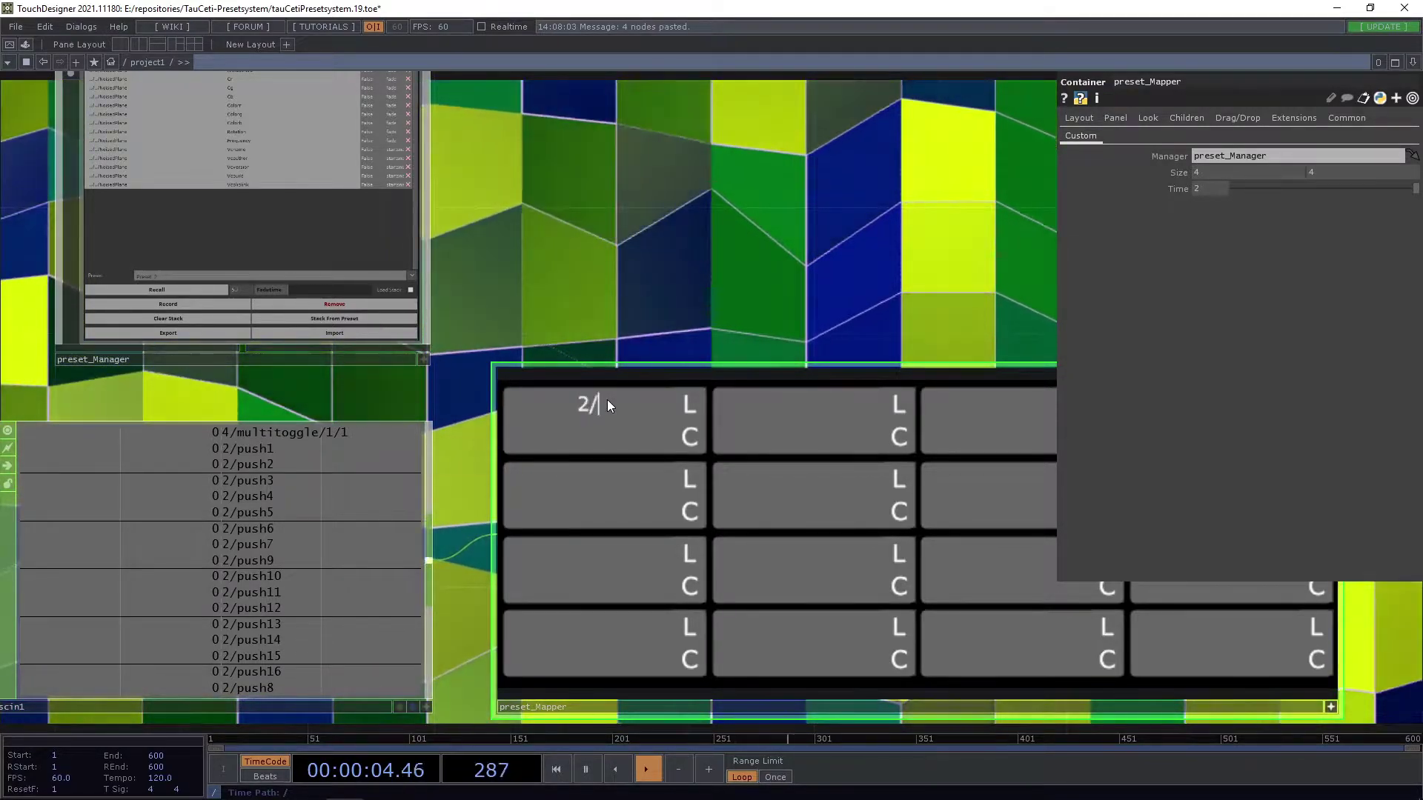
pyautogui.write('push1')
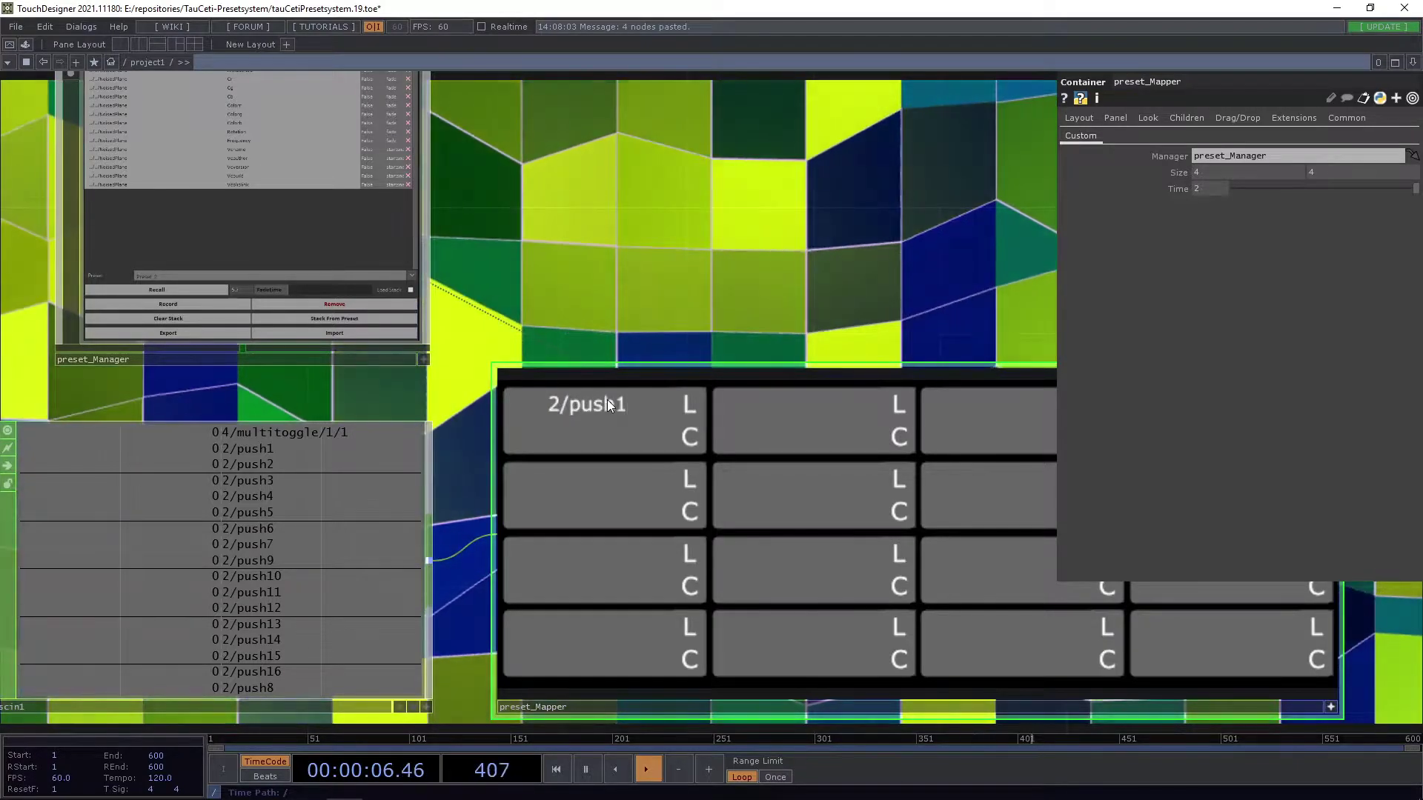
pyautogui.moveTo(721, 320); pyautogui.dragTo(718, 320)
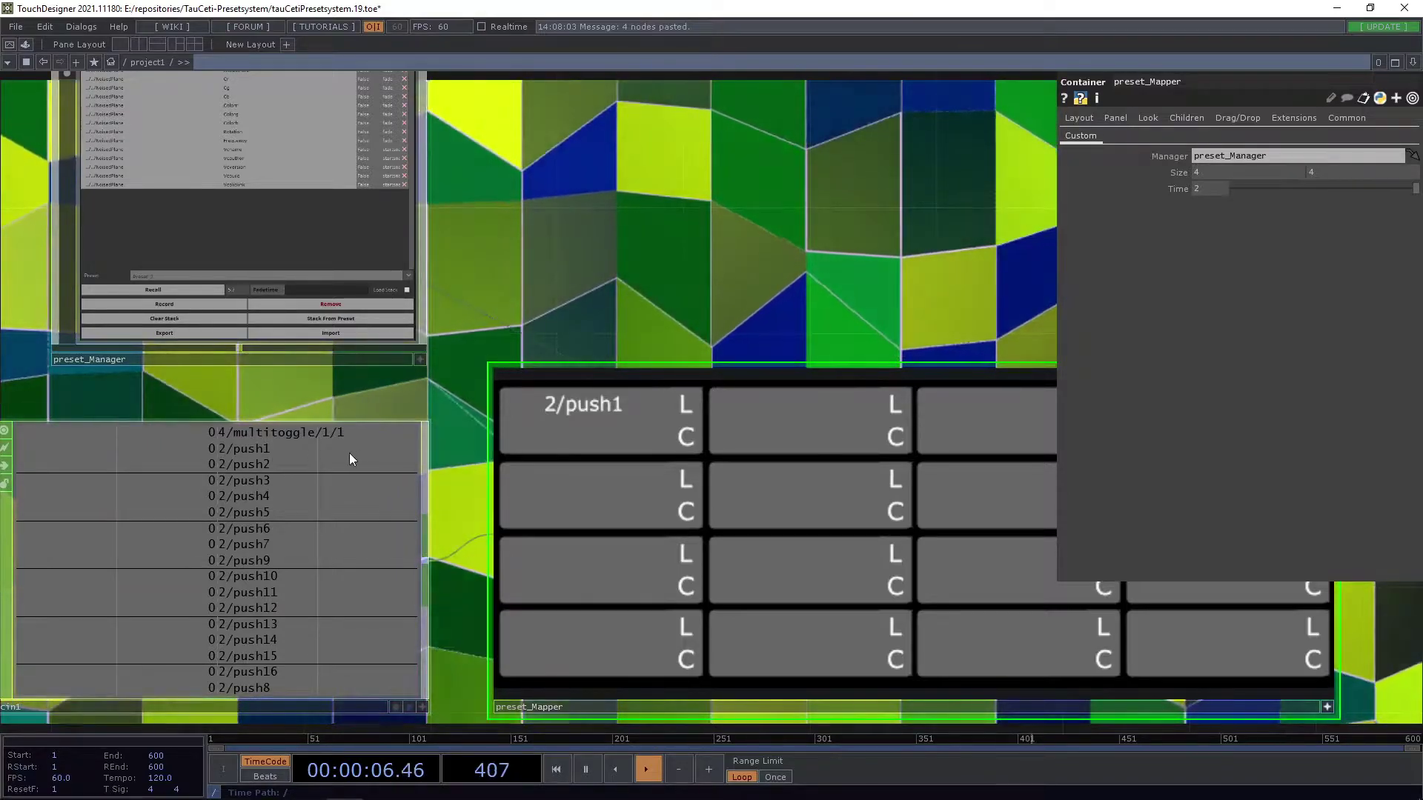
pyautogui.moveTo(573, 265); pyautogui.dragTo(571, 254)
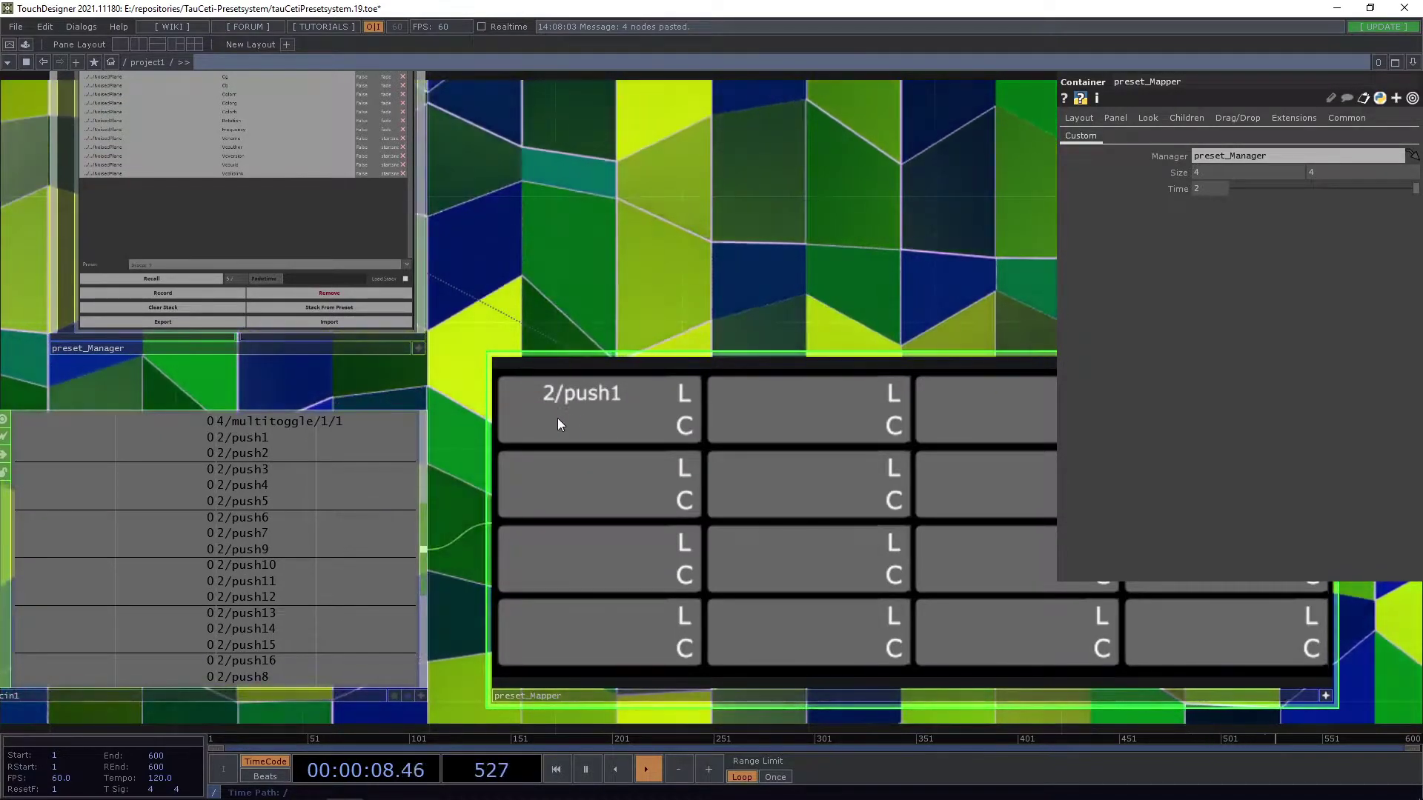
# - Assign Preset_2 to the 2/push1 cell of preset_Mapper
pyautogui.click(597, 427)
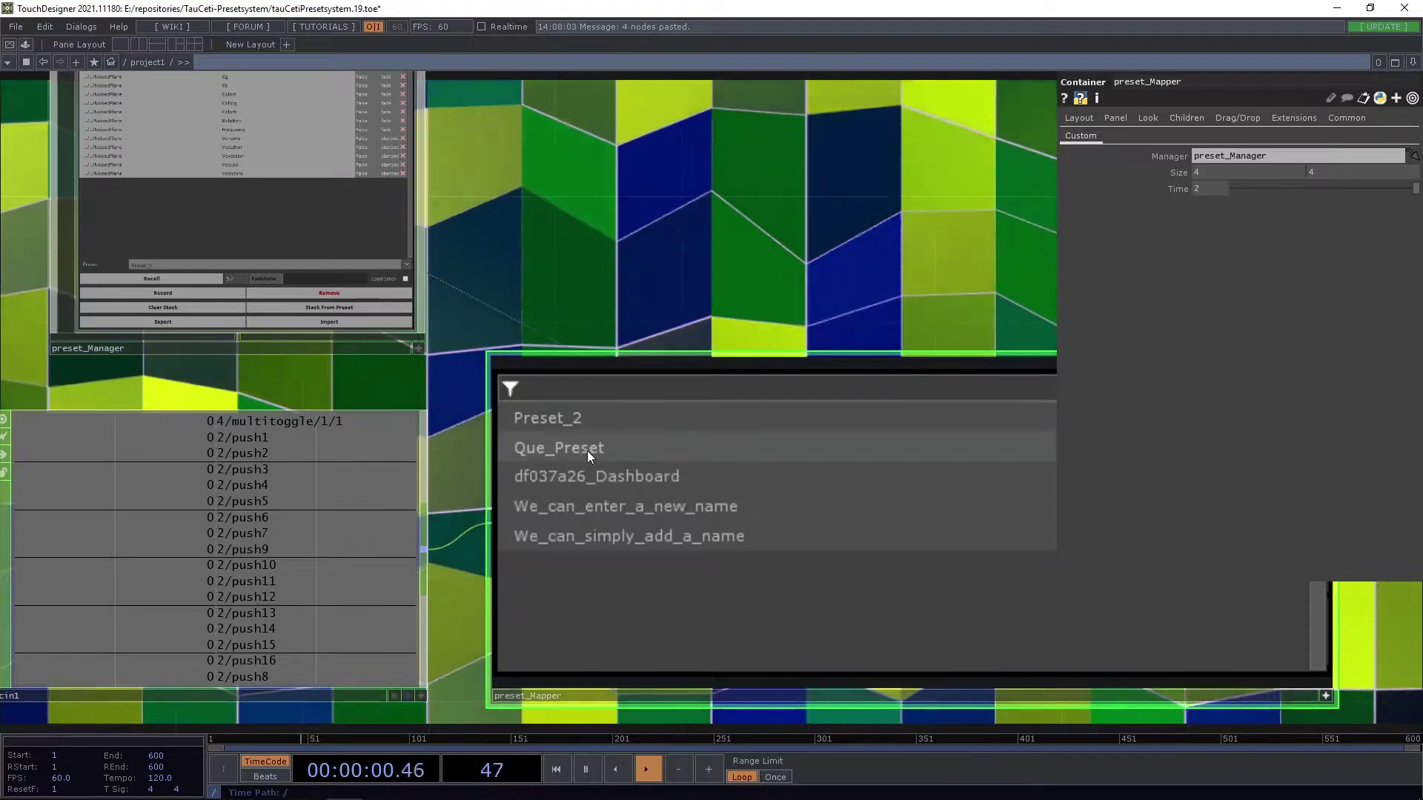
pyautogui.click(592, 419)
pyautogui.scroll(-2, 600, 268)
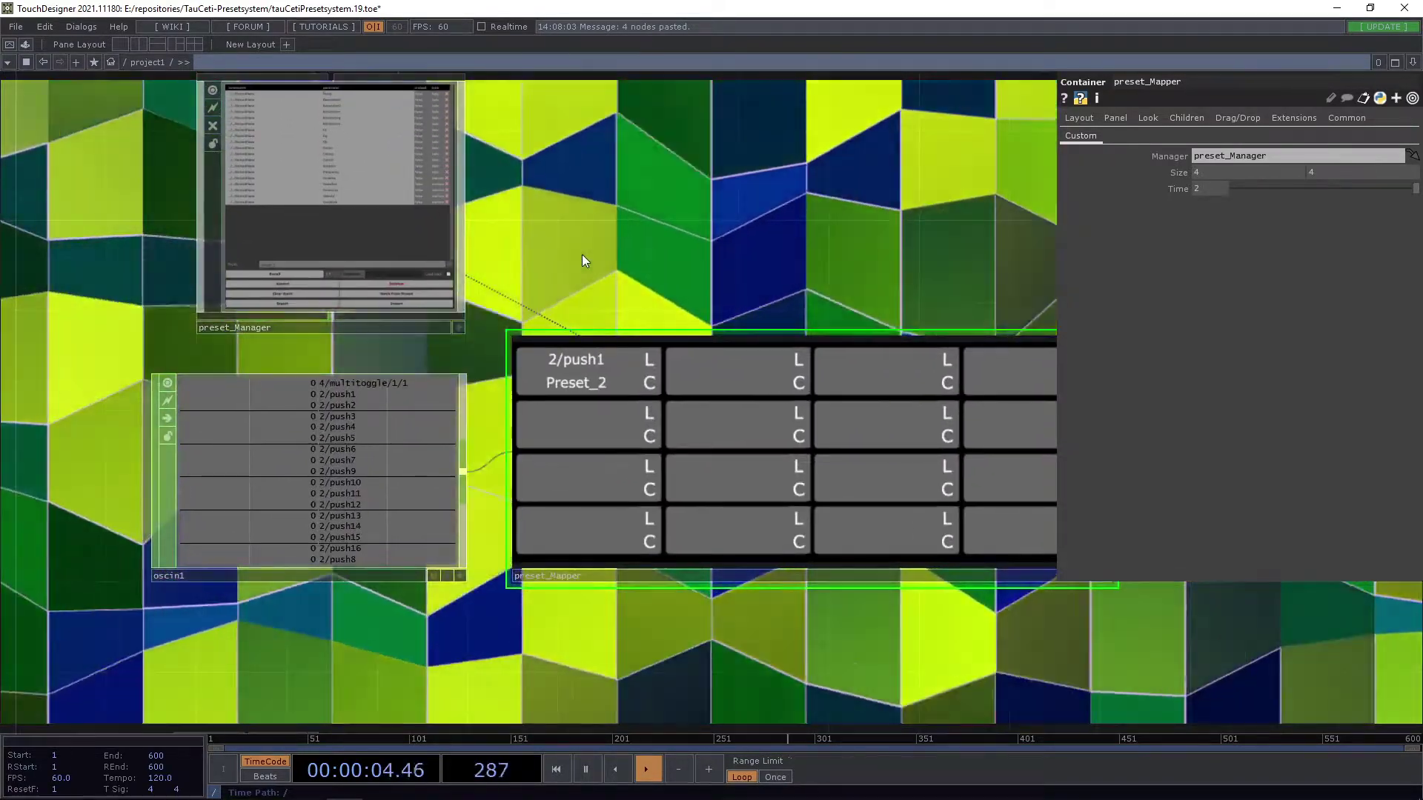
# - Examine the incoming oscin1 channels and the rendered background while testing the 2/push1 mapping
pyautogui.moveTo(581, 256); pyautogui.dragTo(586, 272)
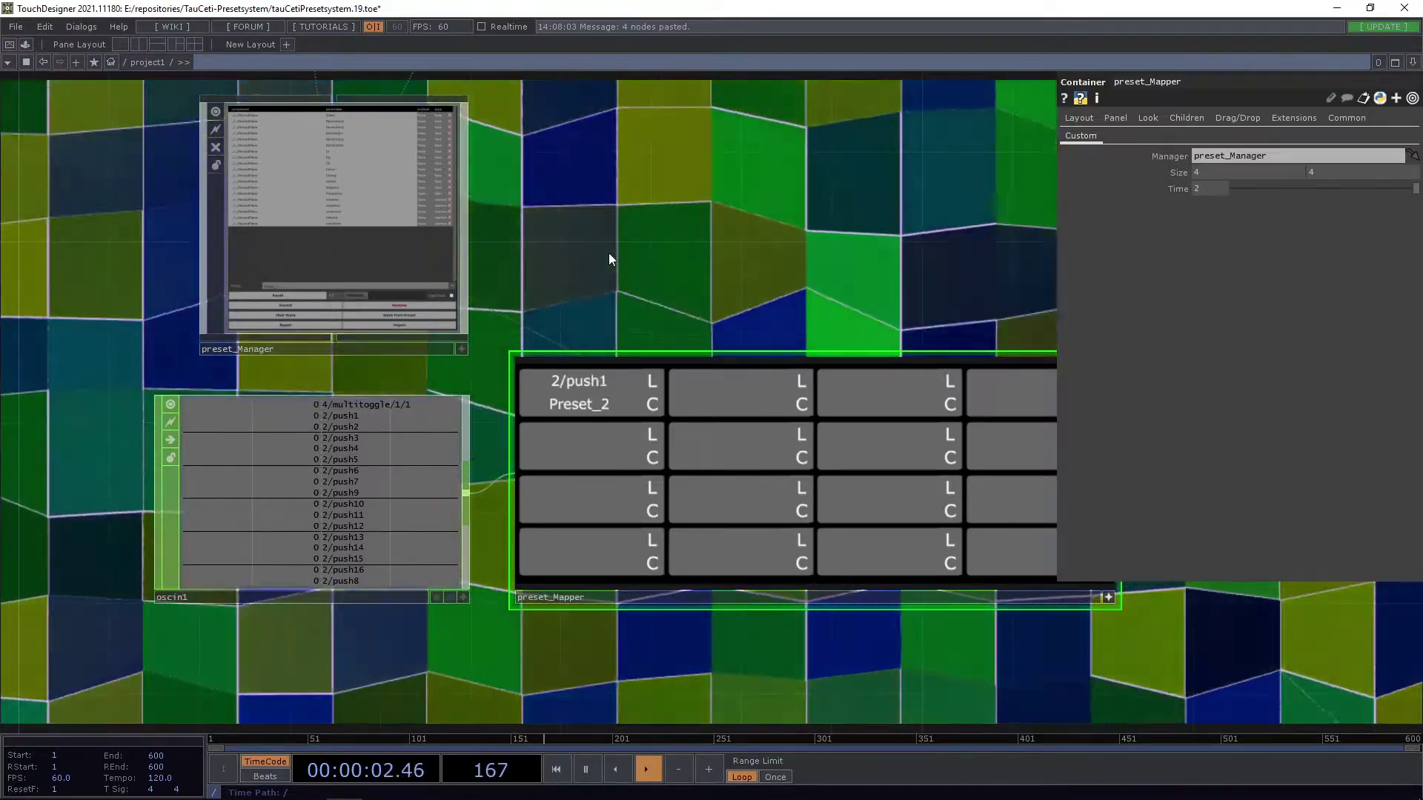
pyautogui.moveTo(610, 254); pyautogui.dragTo(615, 299)
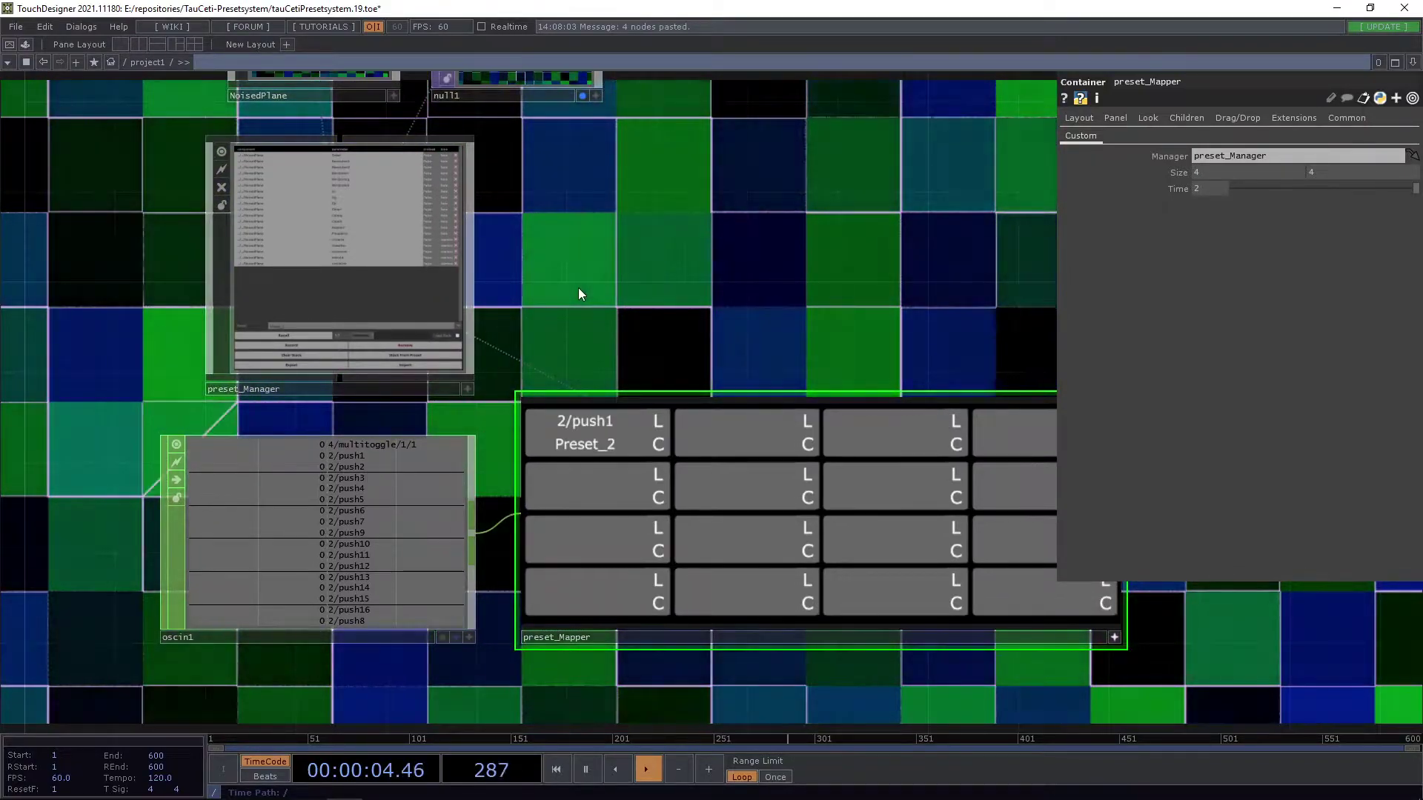
pyautogui.scroll(2, 388, 475)
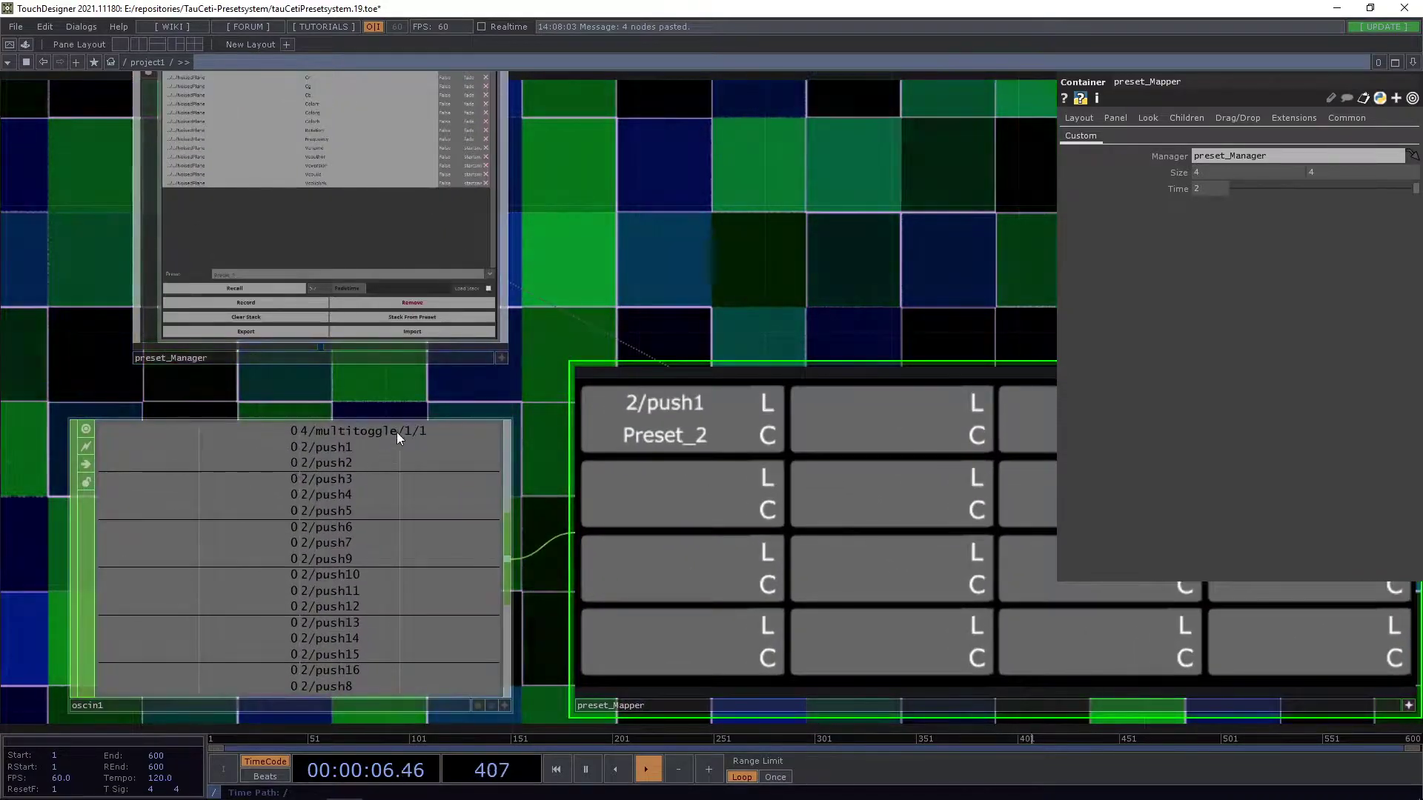
pyautogui.moveTo(747, 239); pyautogui.dragTo(730, 254)
pyautogui.moveTo(730, 206); pyautogui.dragTo(724, 249)
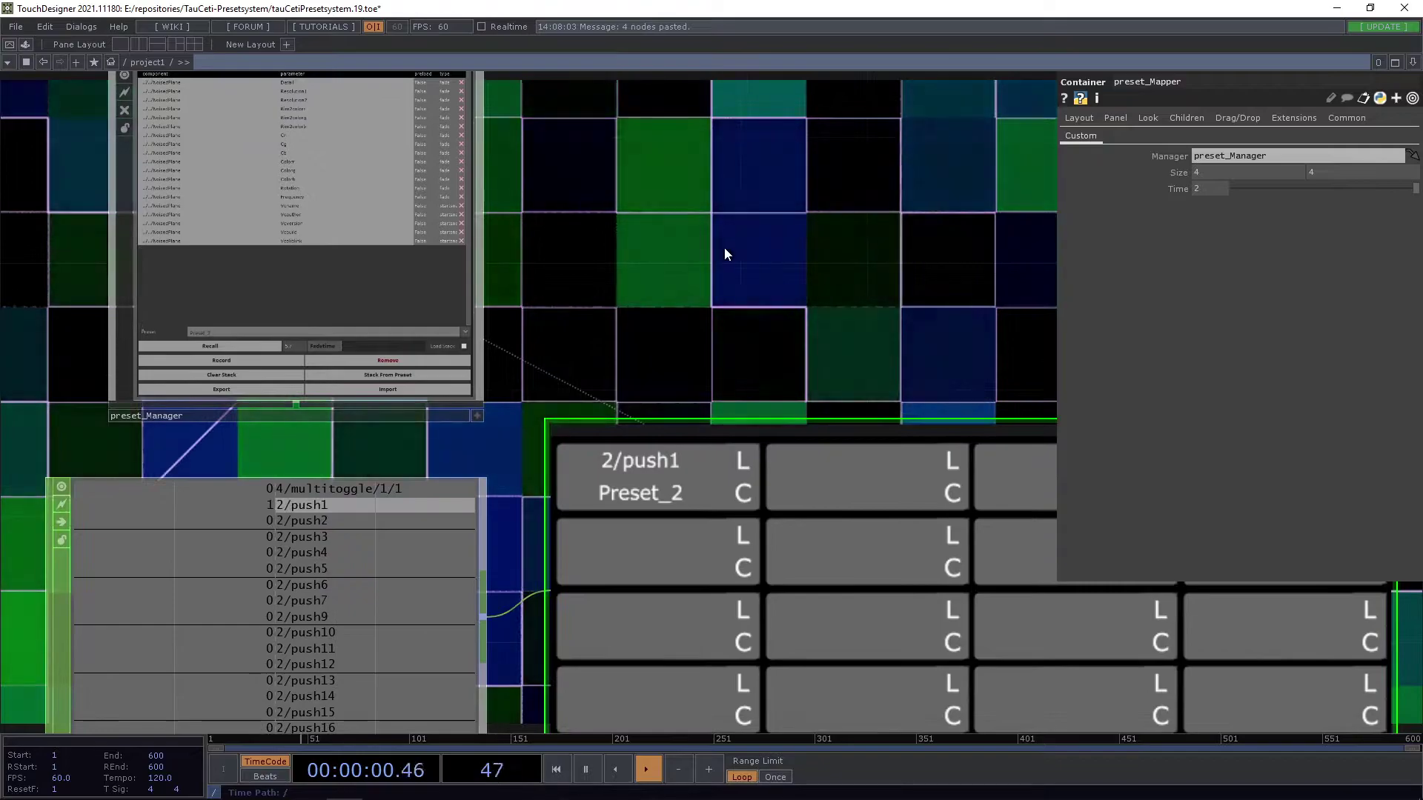
pyautogui.scroll(-4, 720, 247)
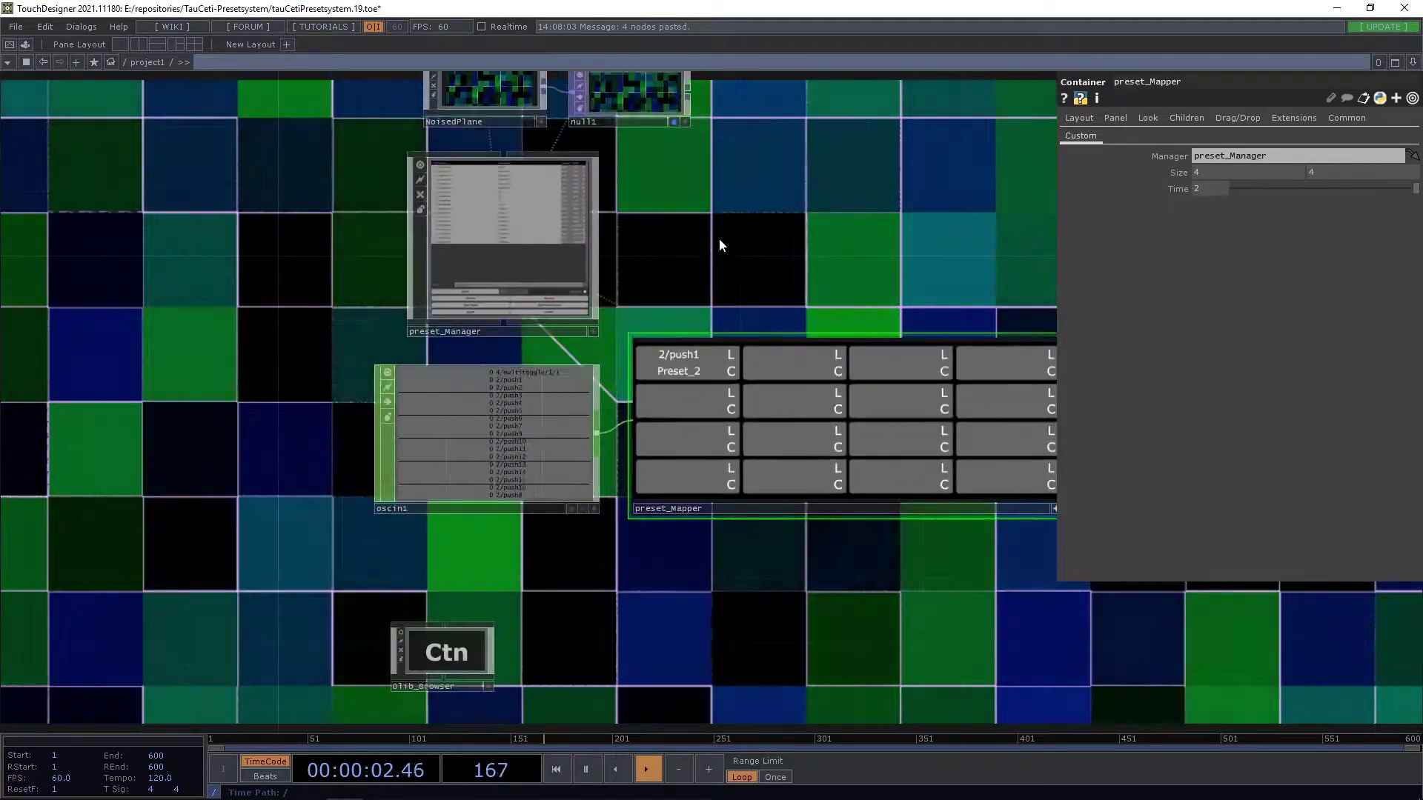
pyautogui.moveTo(729, 244); pyautogui.dragTo(718, 238)
pyautogui.scroll(2, 717, 237)
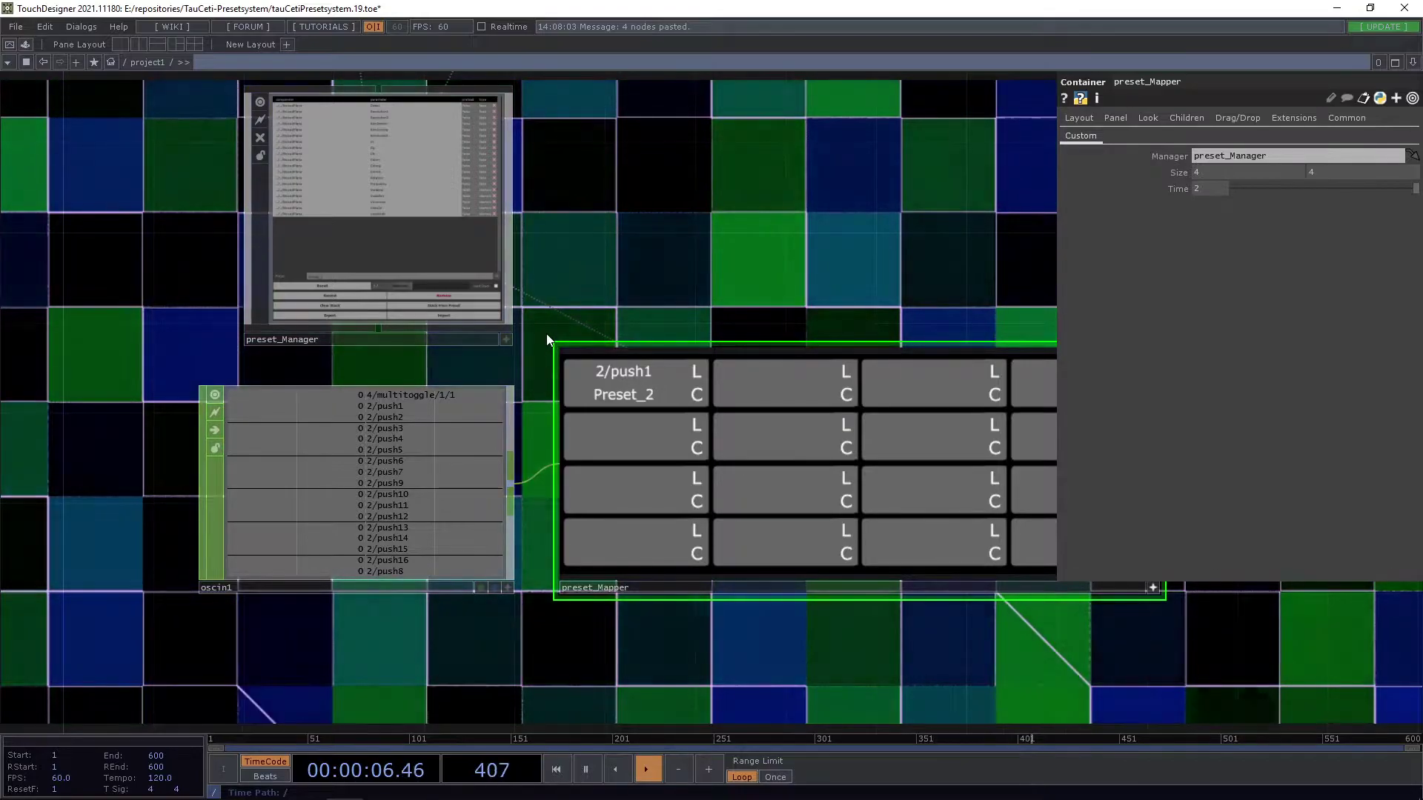
# - Use the learn function of the second preset_Mapper cell to capture 2/push2 as its trigger channel
pyautogui.scroll(2, 641, 289)
pyautogui.moveTo(828, 324); pyautogui.dragTo(764, 322)
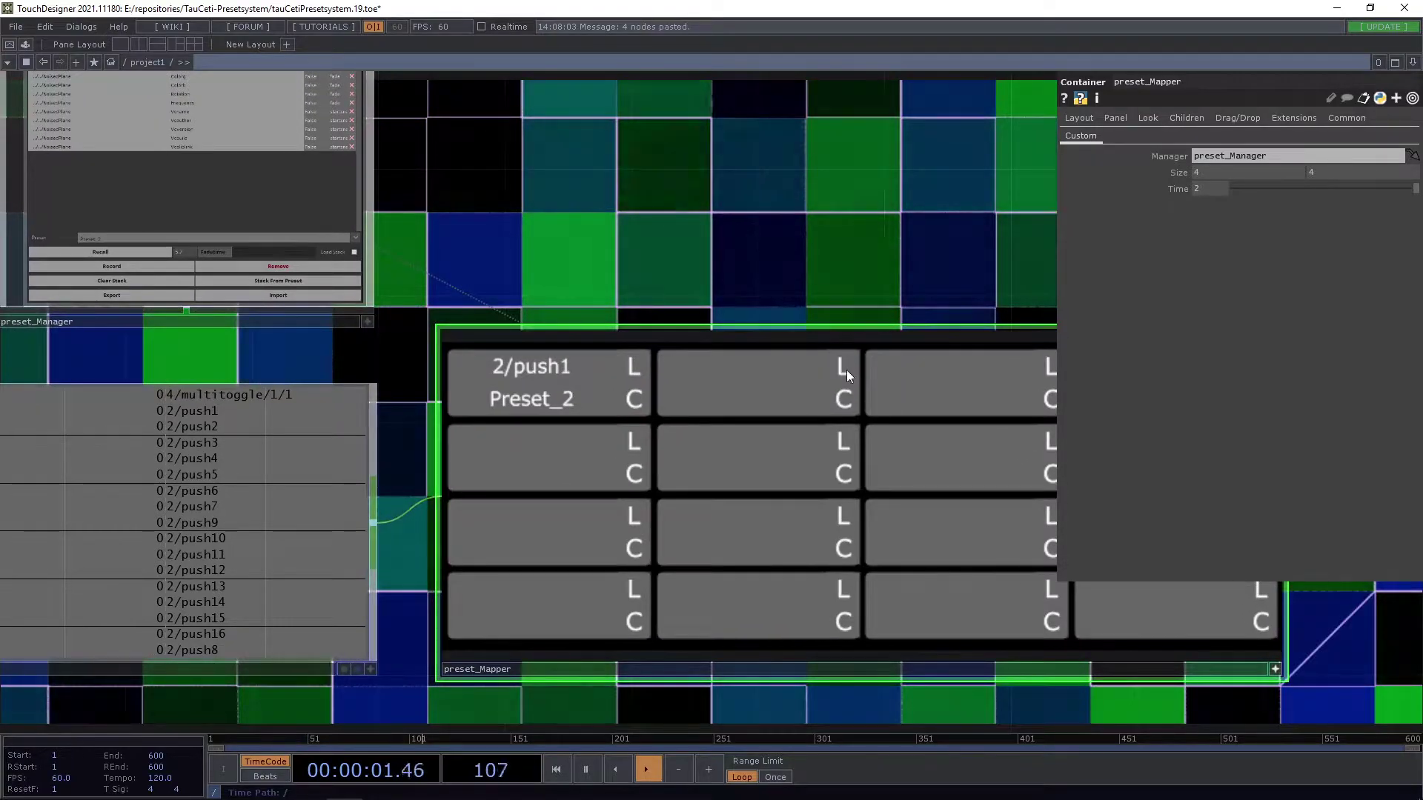
pyautogui.moveTo(777, 260); pyautogui.dragTo(818, 261)
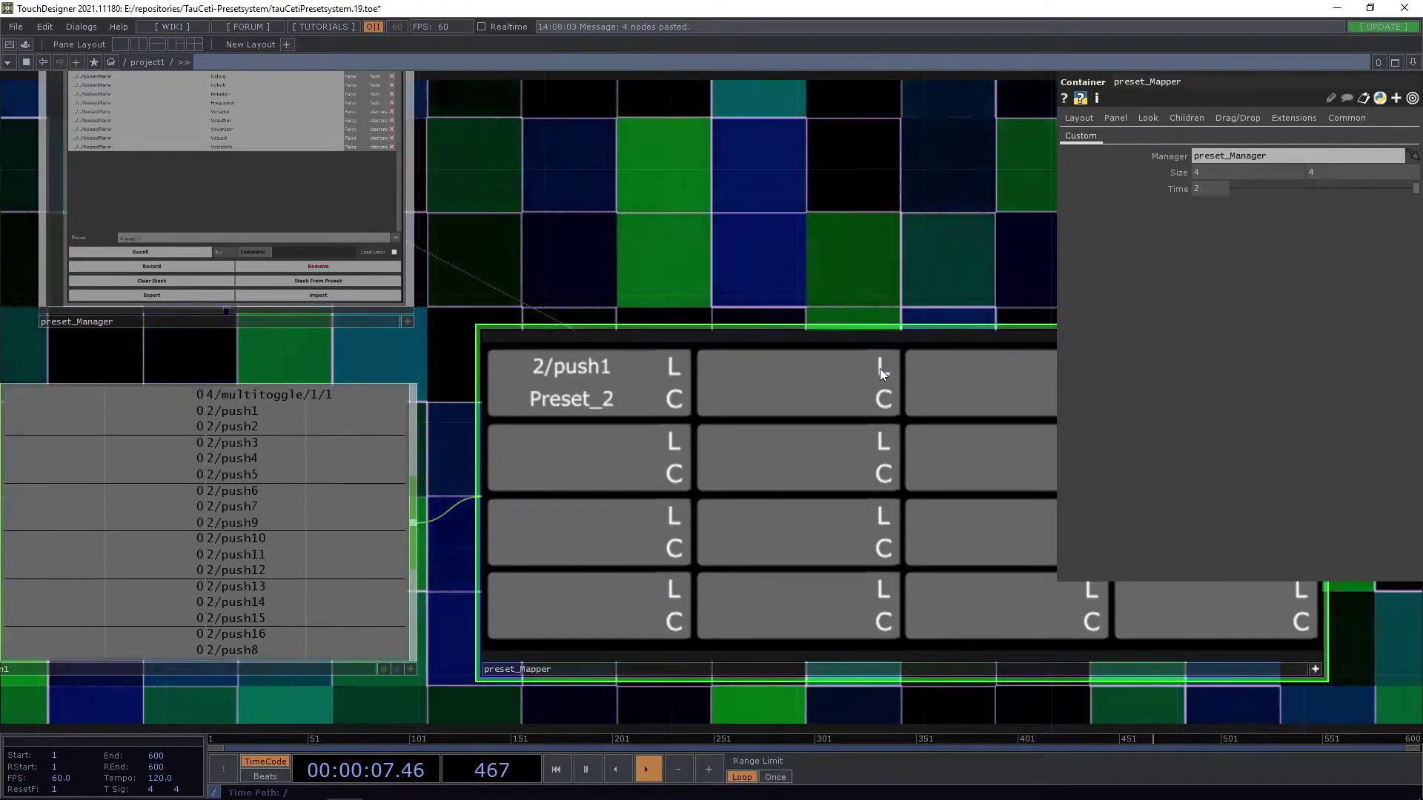
pyautogui.click(880, 368)
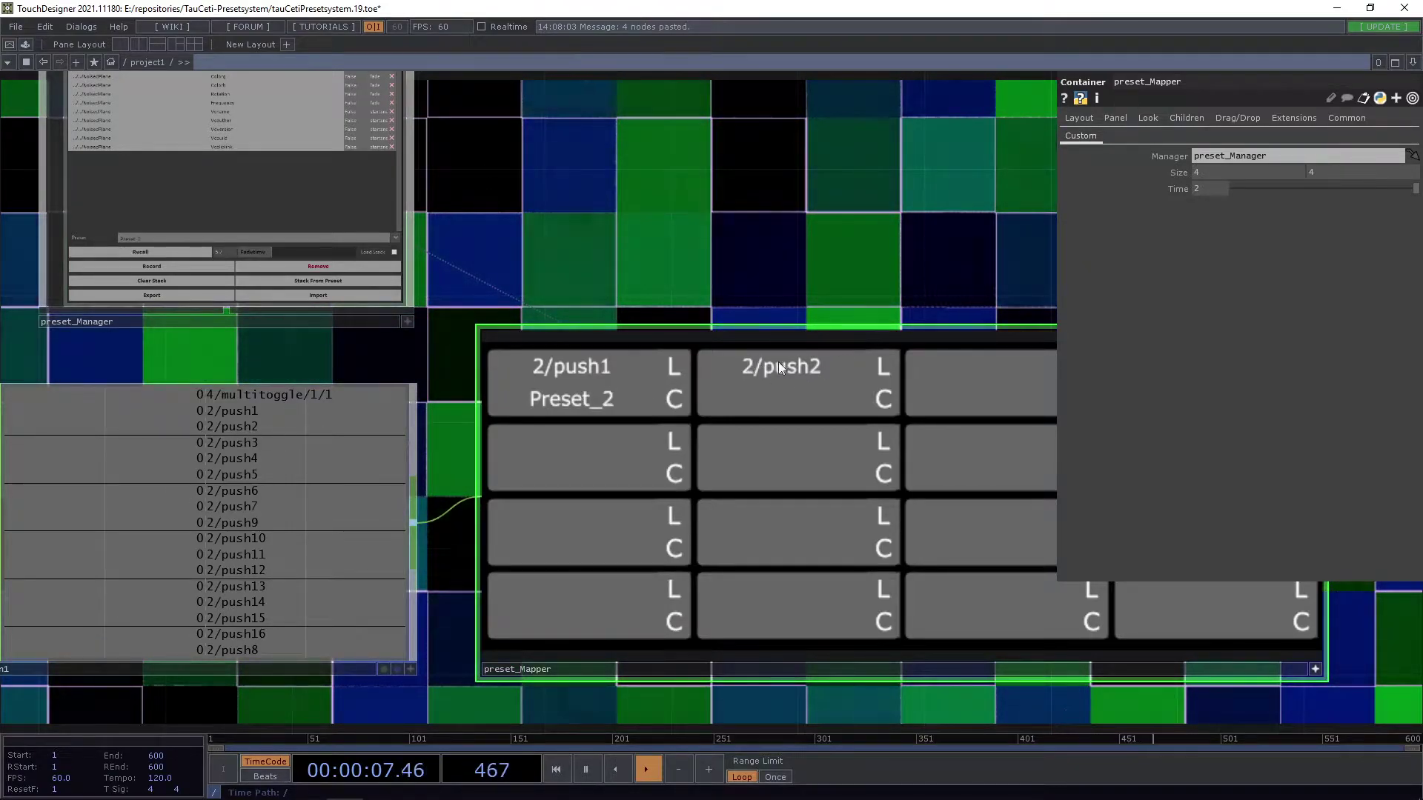
# - Assign the We_can_enter_a_new_name preset to the 2/push2 cell
pyautogui.click(790, 397)
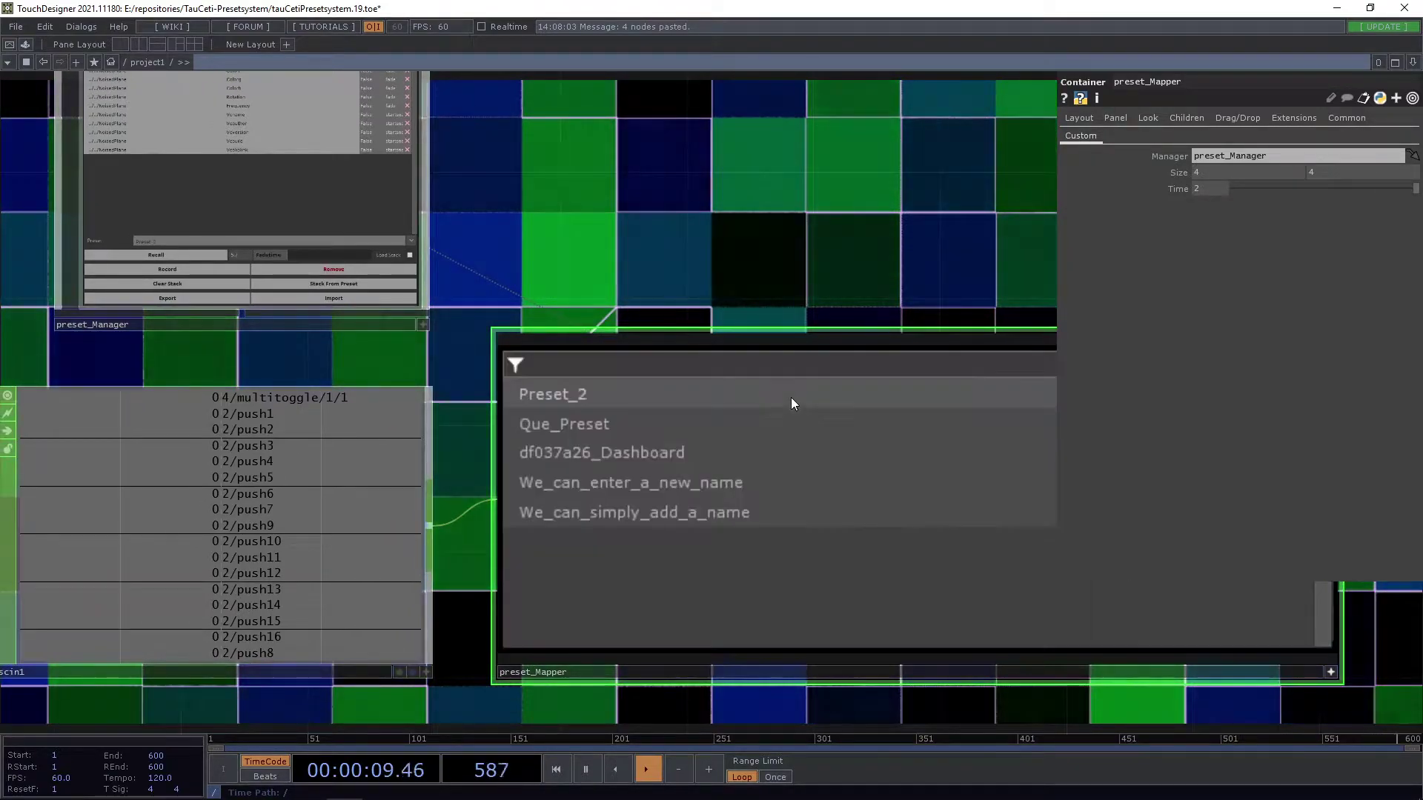
pyautogui.click(599, 482)
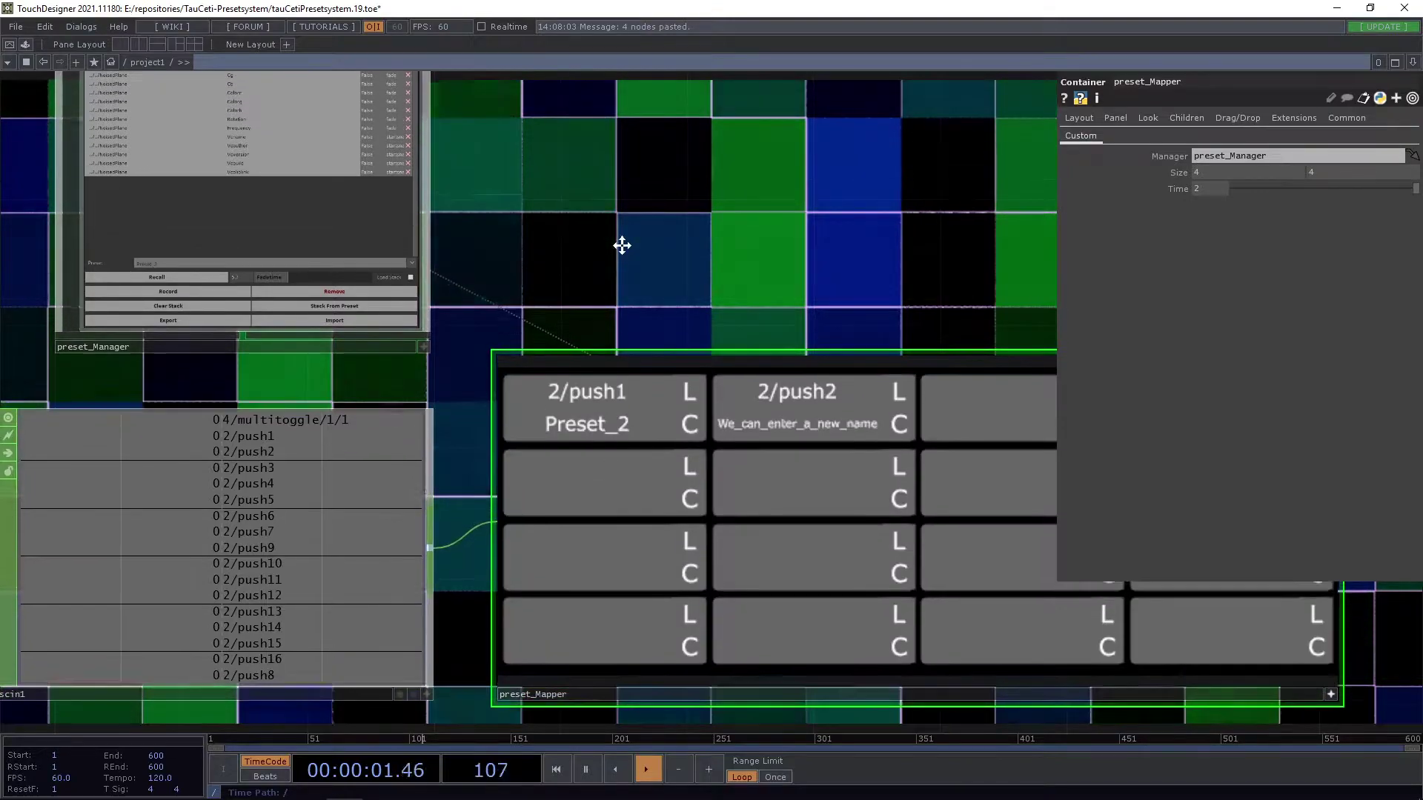
pyautogui.moveTo(622, 245); pyautogui.dragTo(622, 247)
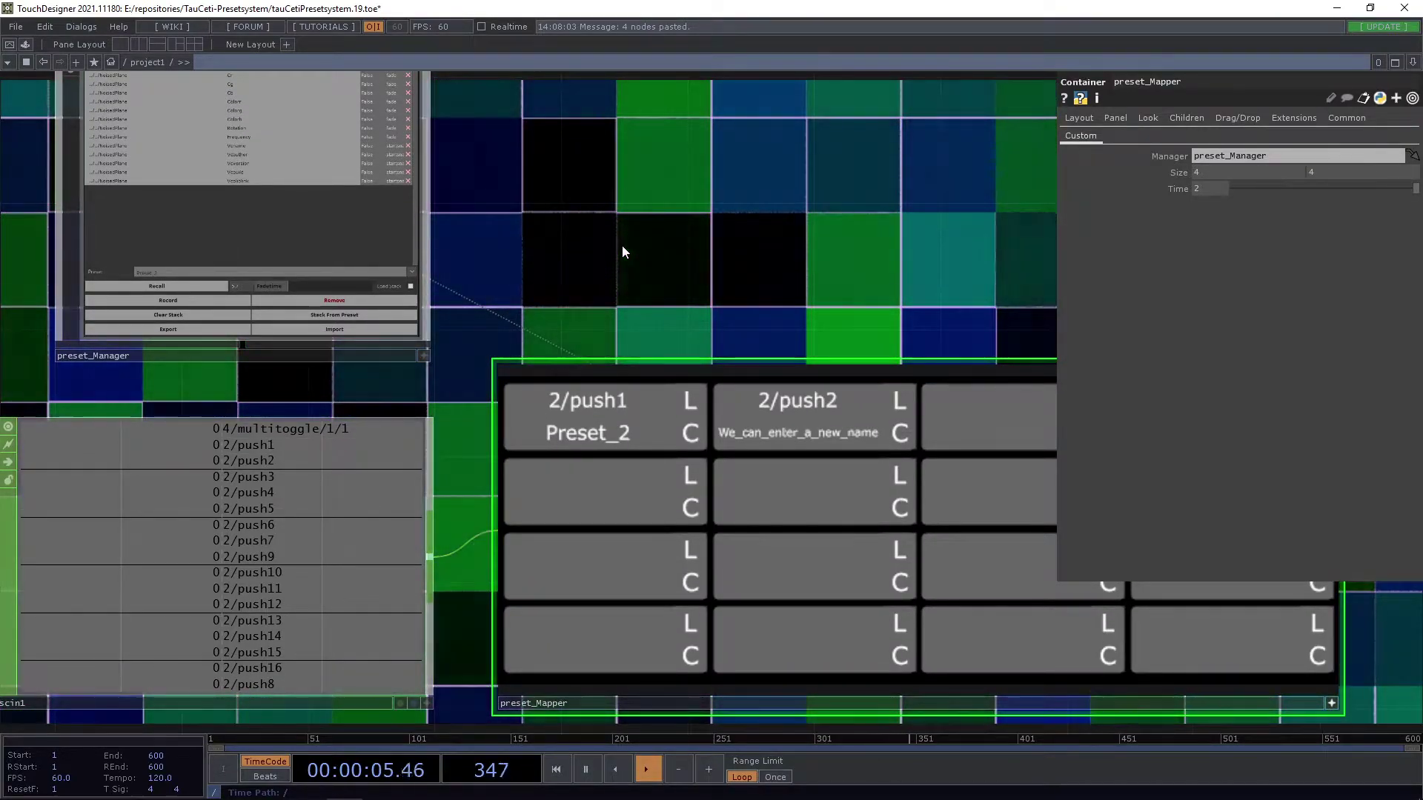
# - Set the preset of the 2/push2 cell to Que_Preset
pyautogui.click(812, 435)
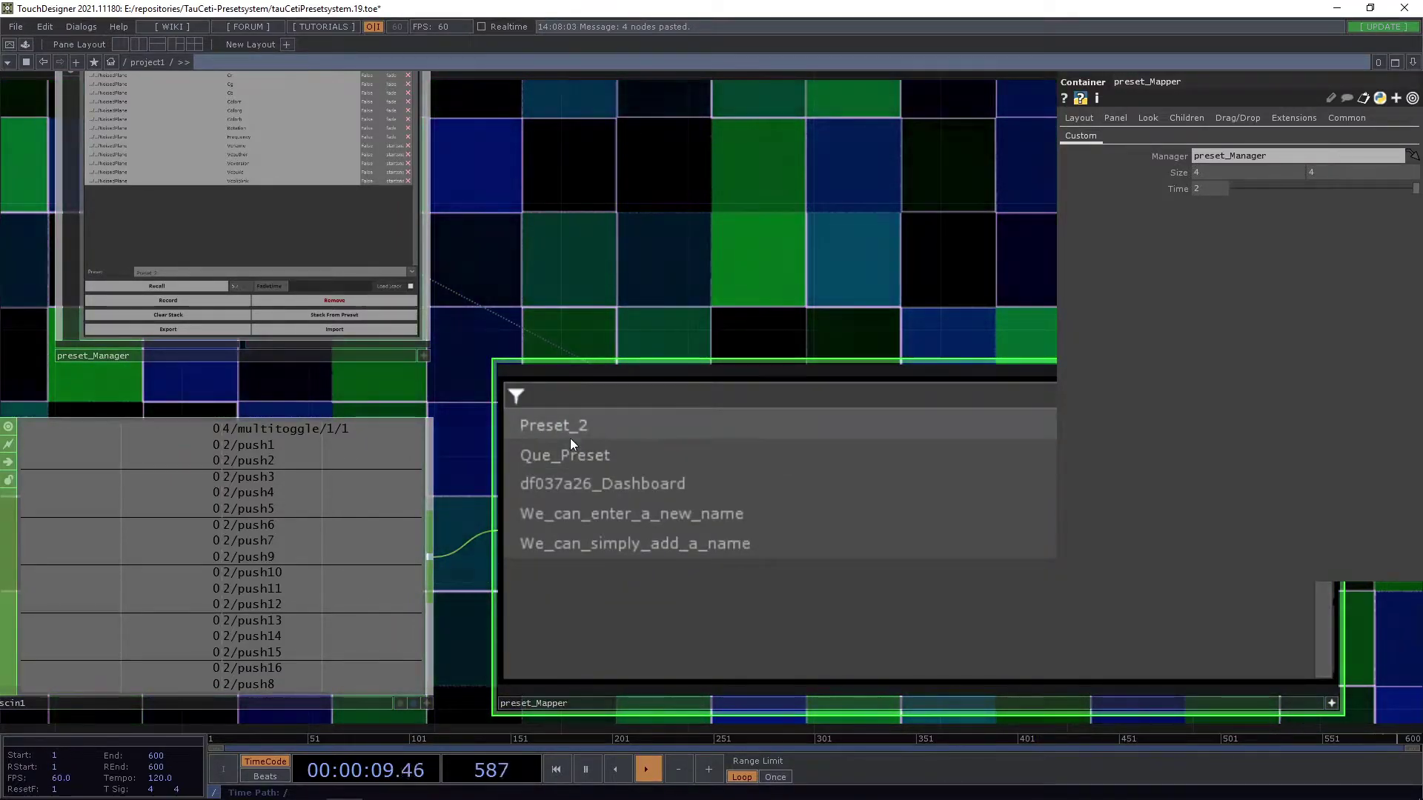
pyautogui.click(589, 456)
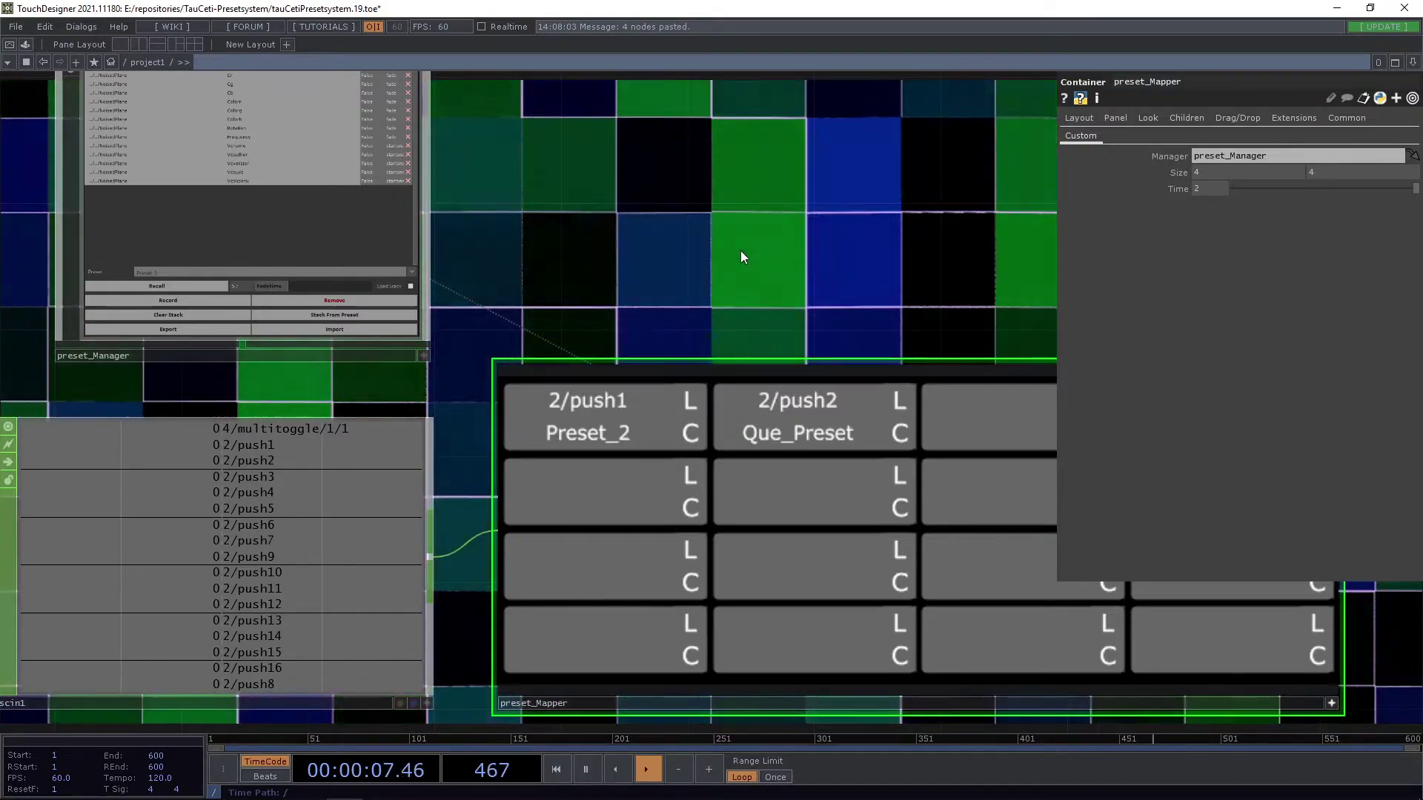
# - Clear the assigned preset from the 2/push1 cell of preset_Mapper
pyautogui.moveTo(741, 252); pyautogui.dragTo(622, 214)
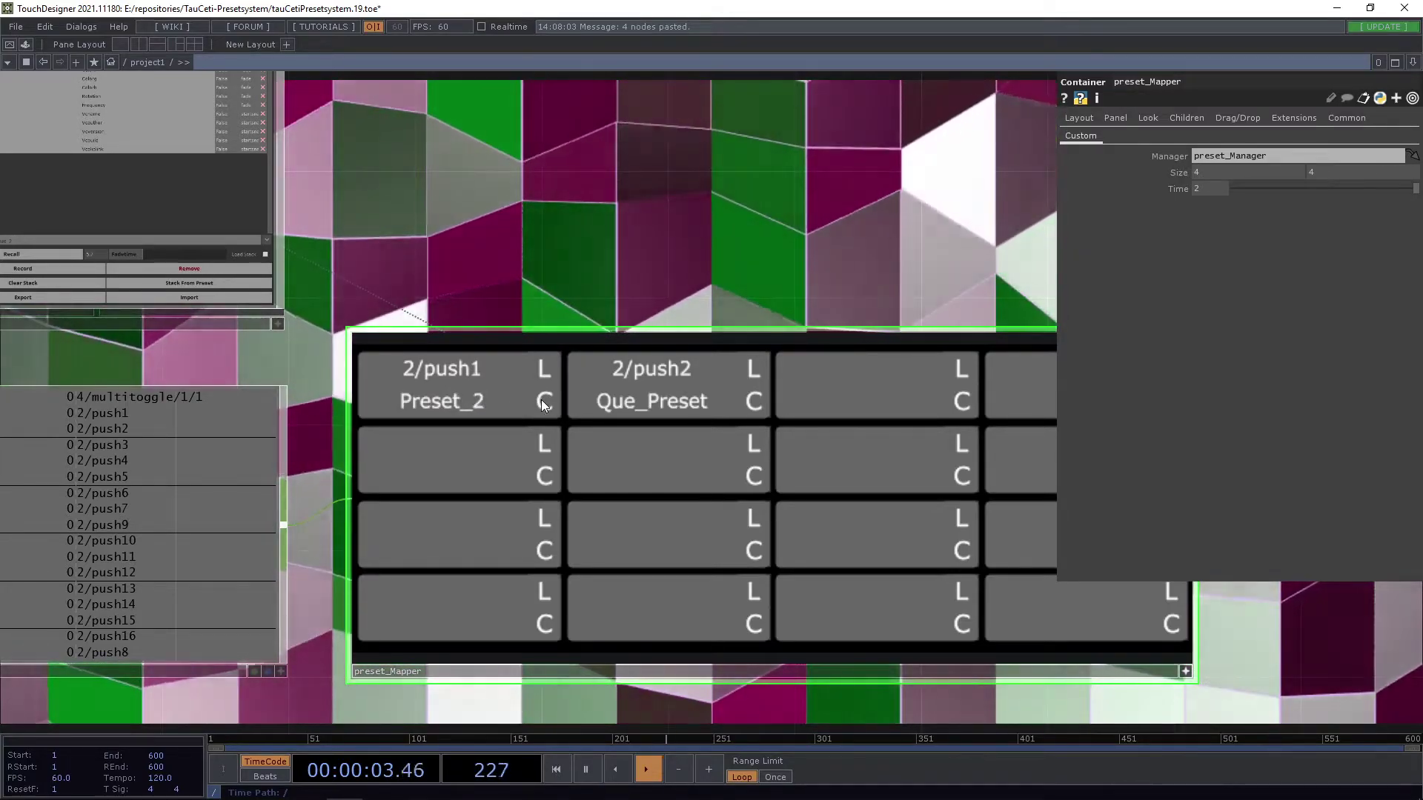
pyautogui.click(543, 402)
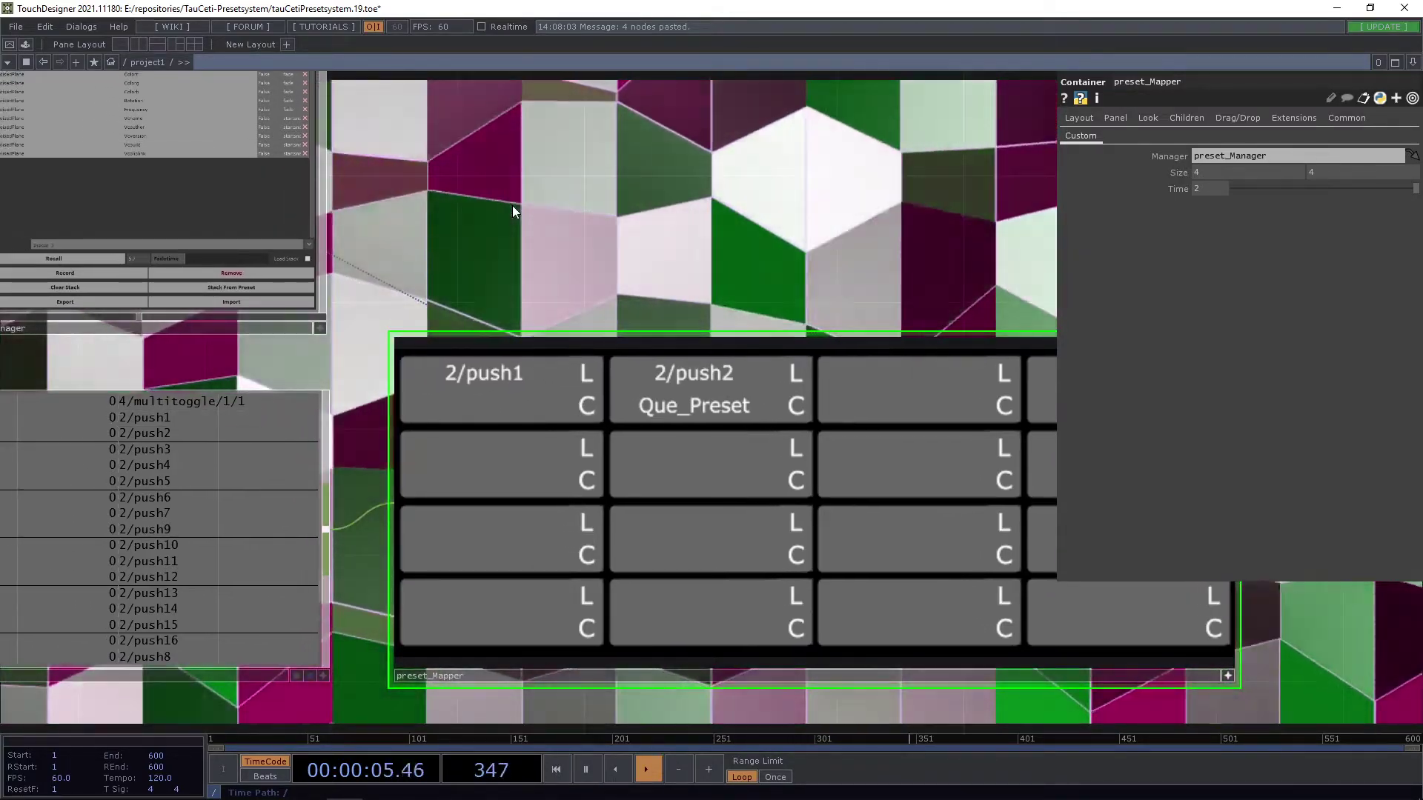
# - Relearn the trigger of the first preset_Mapper cell, capturing 2/push4 as its channel
pyautogui.moveTo(550, 202); pyautogui.dragTo(549, 213)
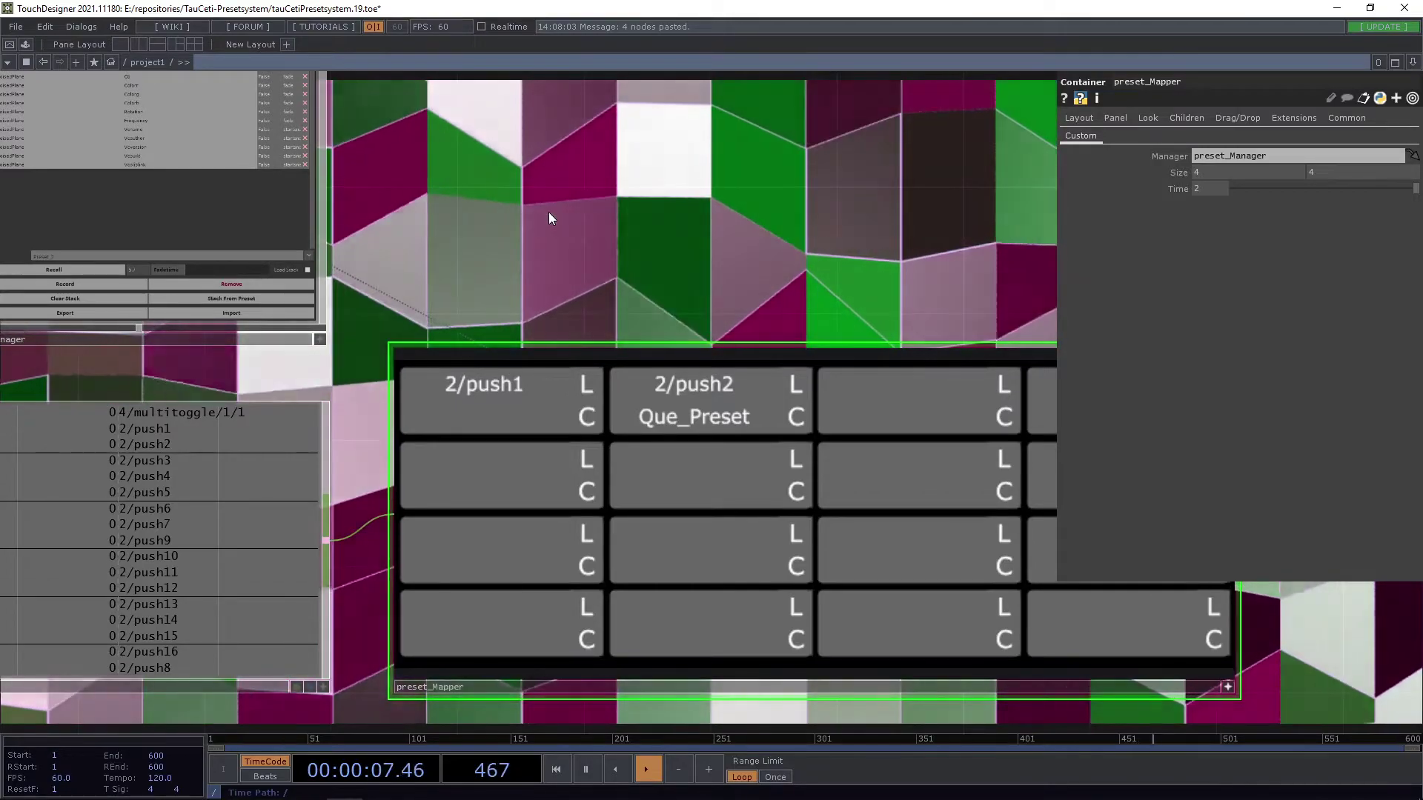
pyautogui.scroll(-3, 541, 256)
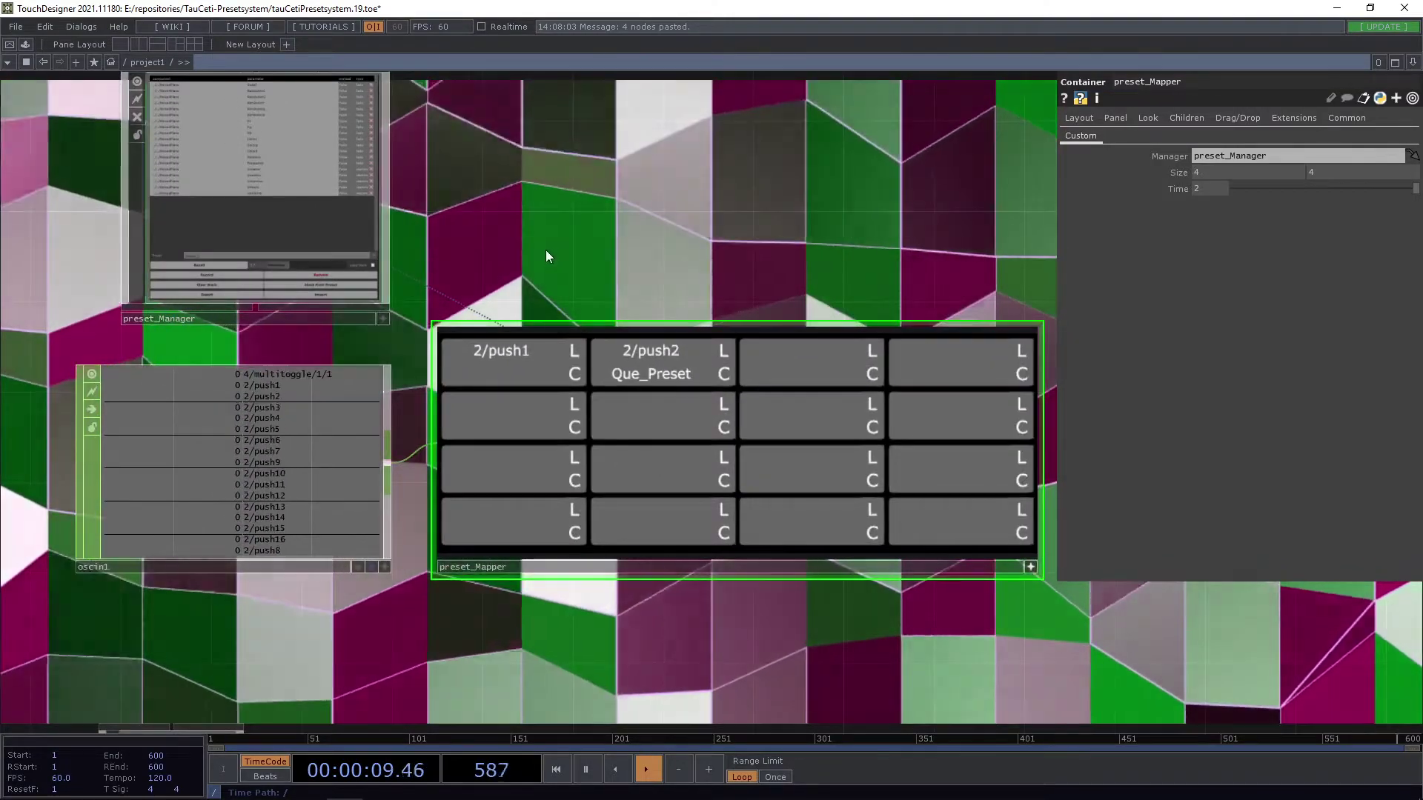
pyautogui.moveTo(261, 627); pyautogui.dragTo(336, 591)
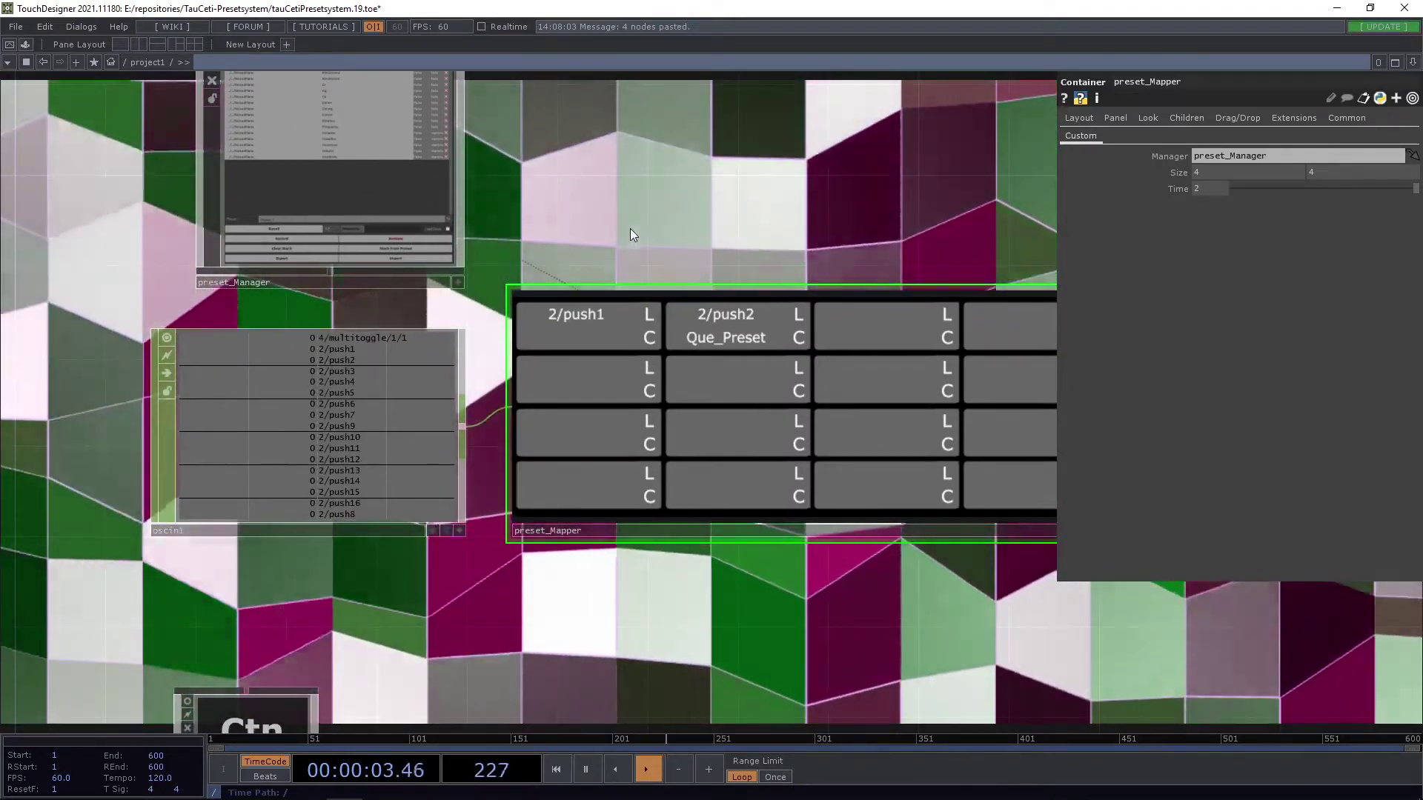
pyautogui.moveTo(630, 228); pyautogui.dragTo(621, 259)
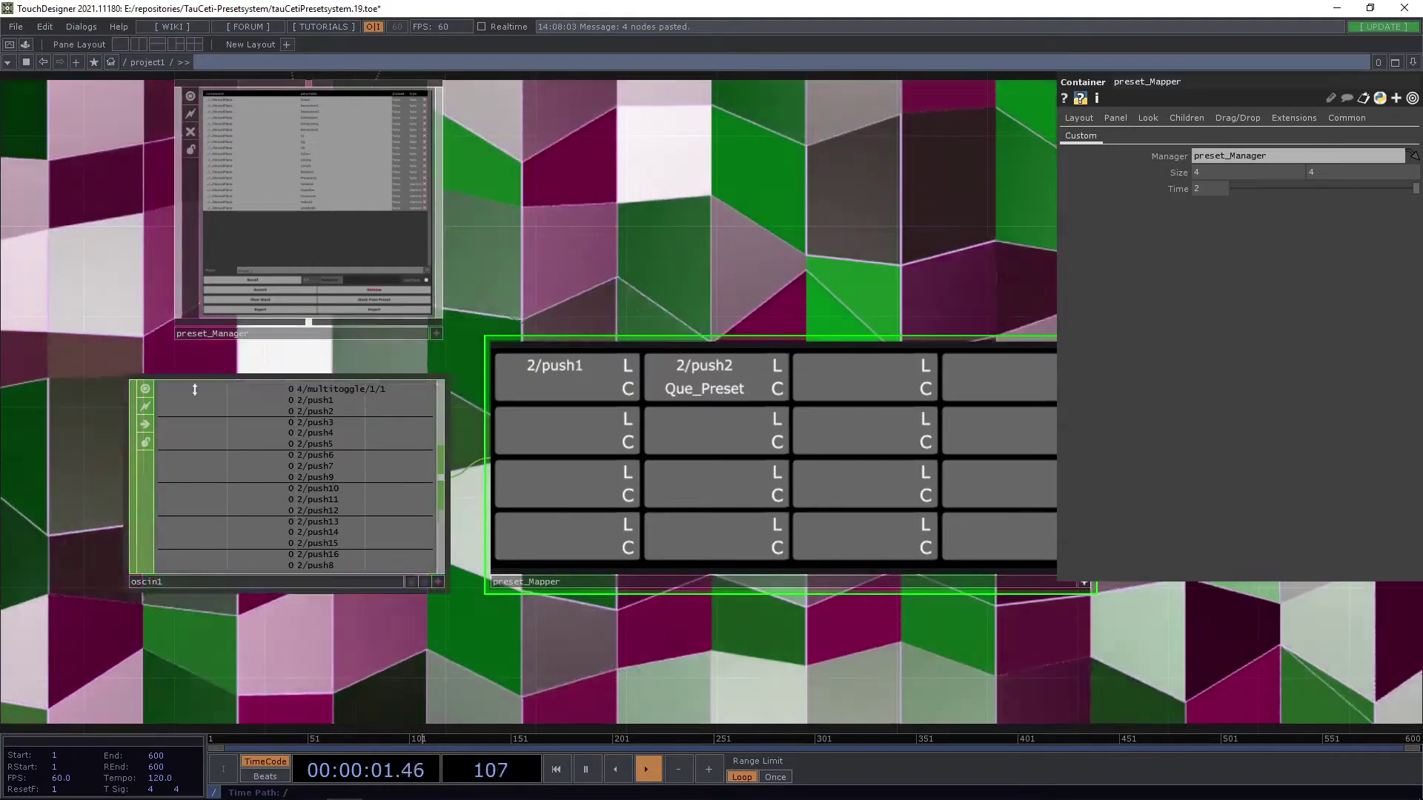
pyautogui.moveTo(687, 224); pyautogui.dragTo(666, 205)
pyautogui.click(609, 348)
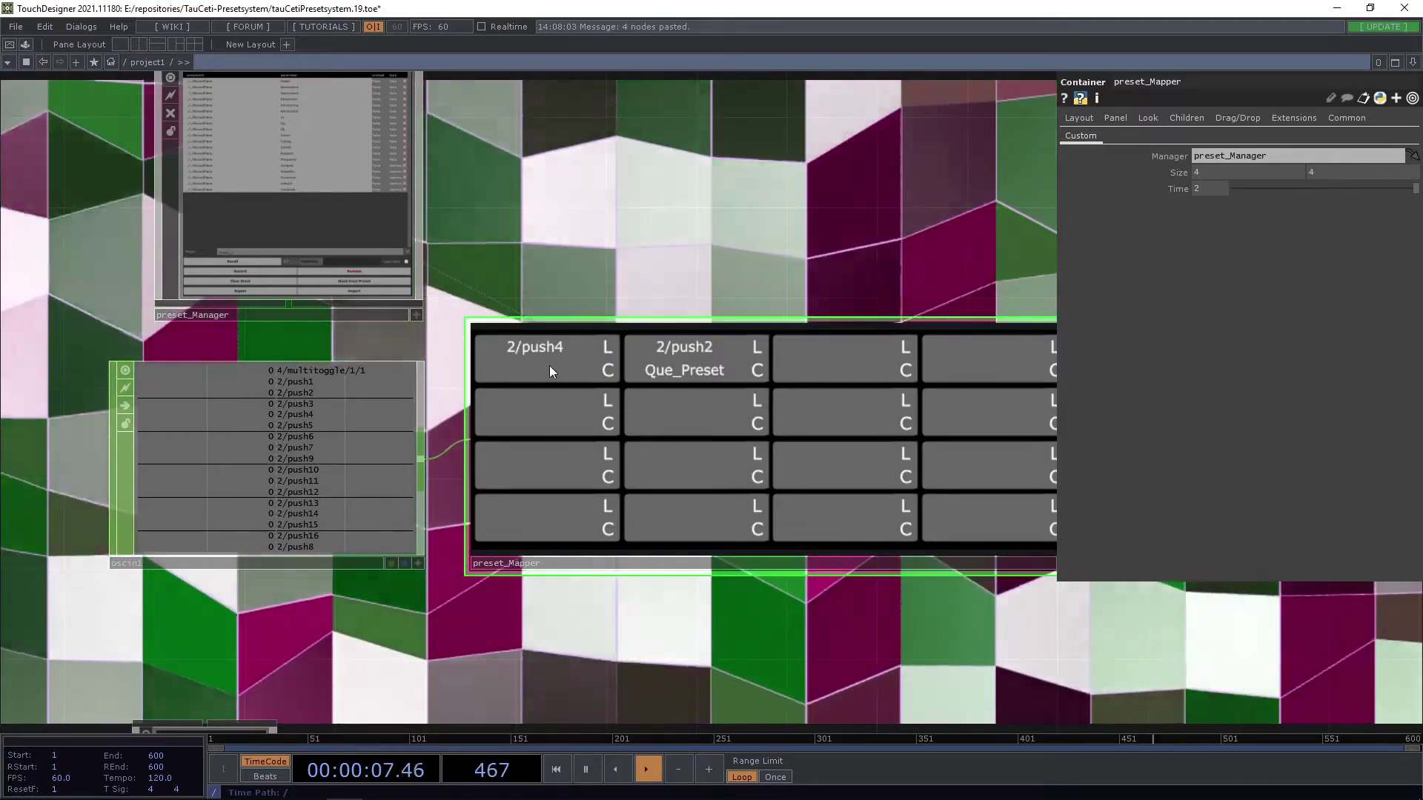
# - Use the learn function of the first cell in the second preset_Mapper row to capture 1/fader1 as its trigger channel
pyautogui.click(607, 399)
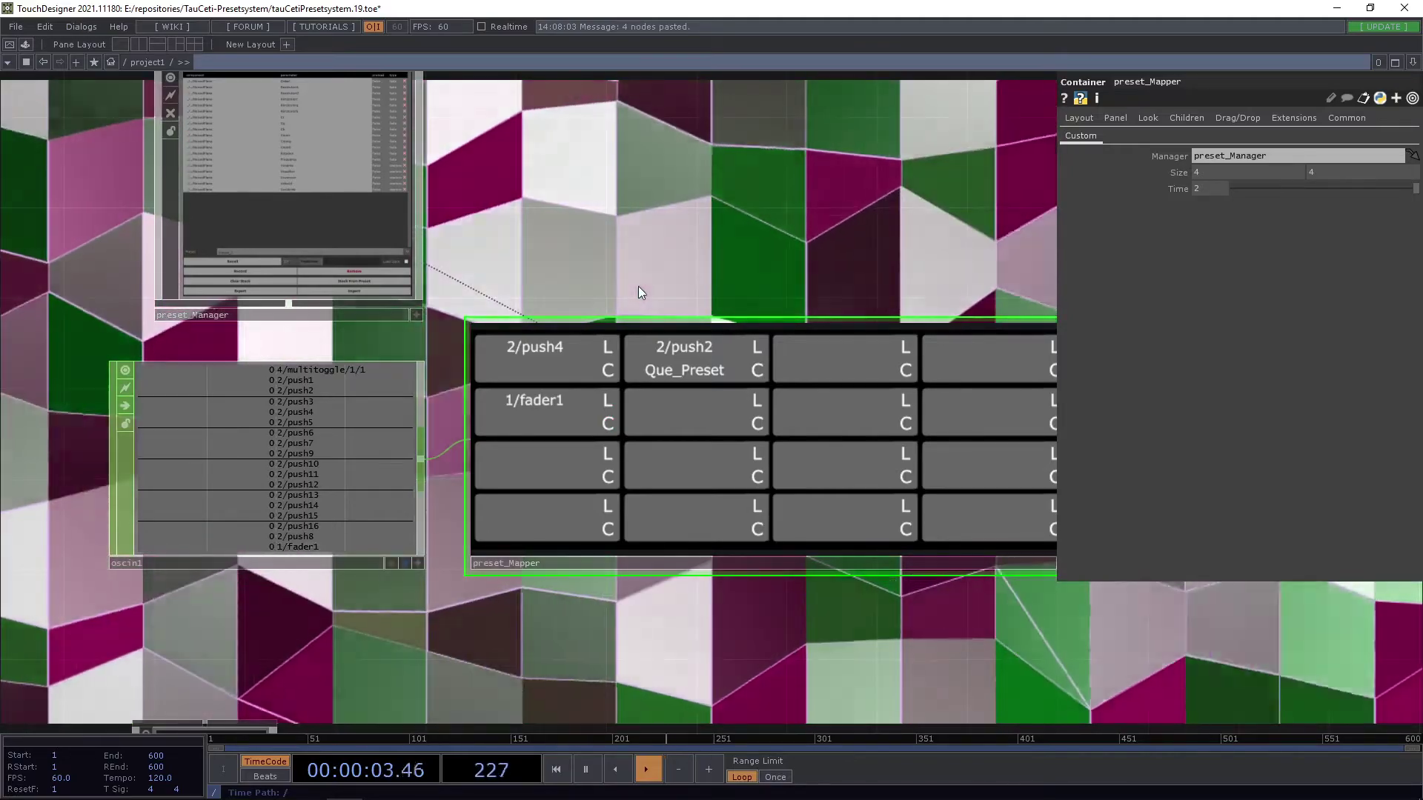
pyautogui.scroll(3, 435, 570)
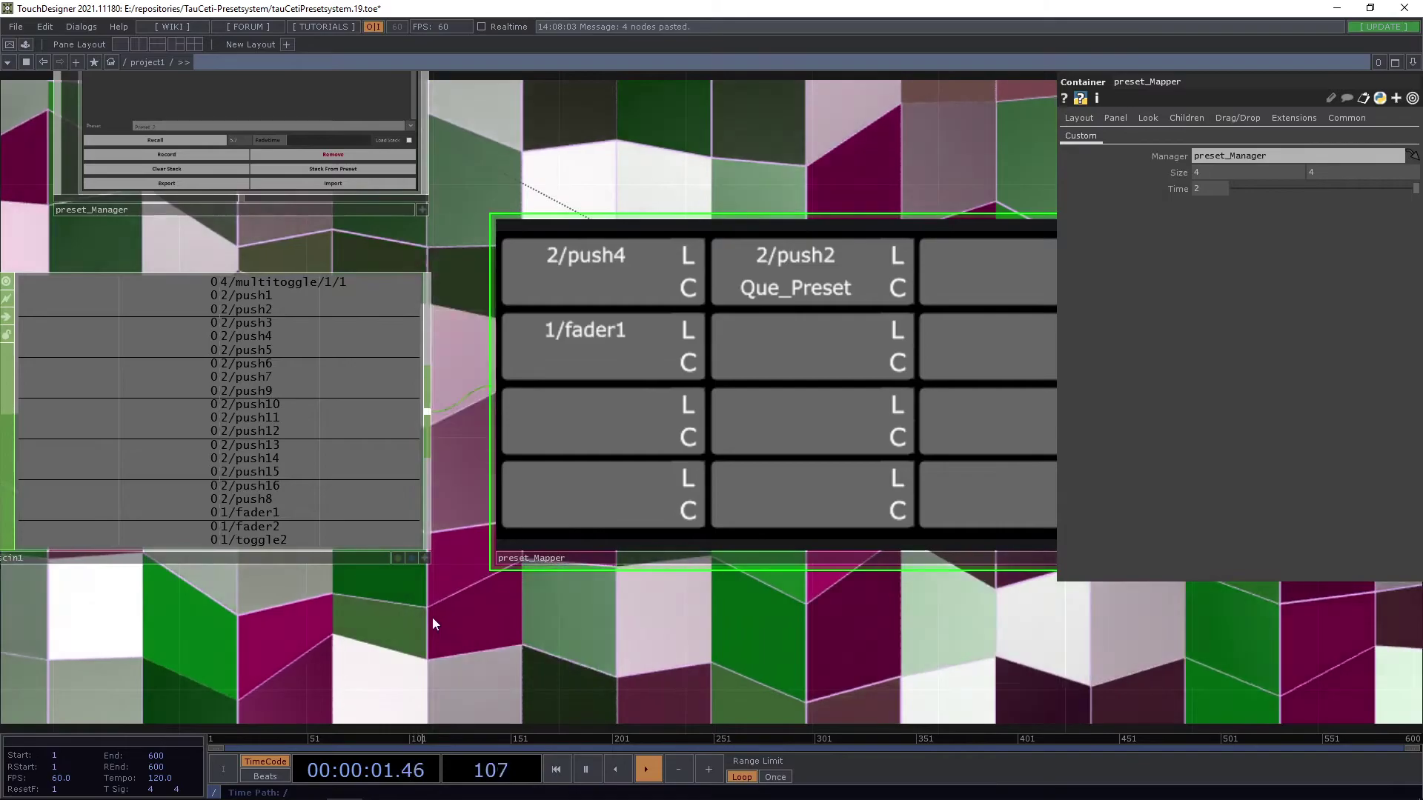
pyautogui.moveTo(433, 616); pyautogui.dragTo(409, 609)
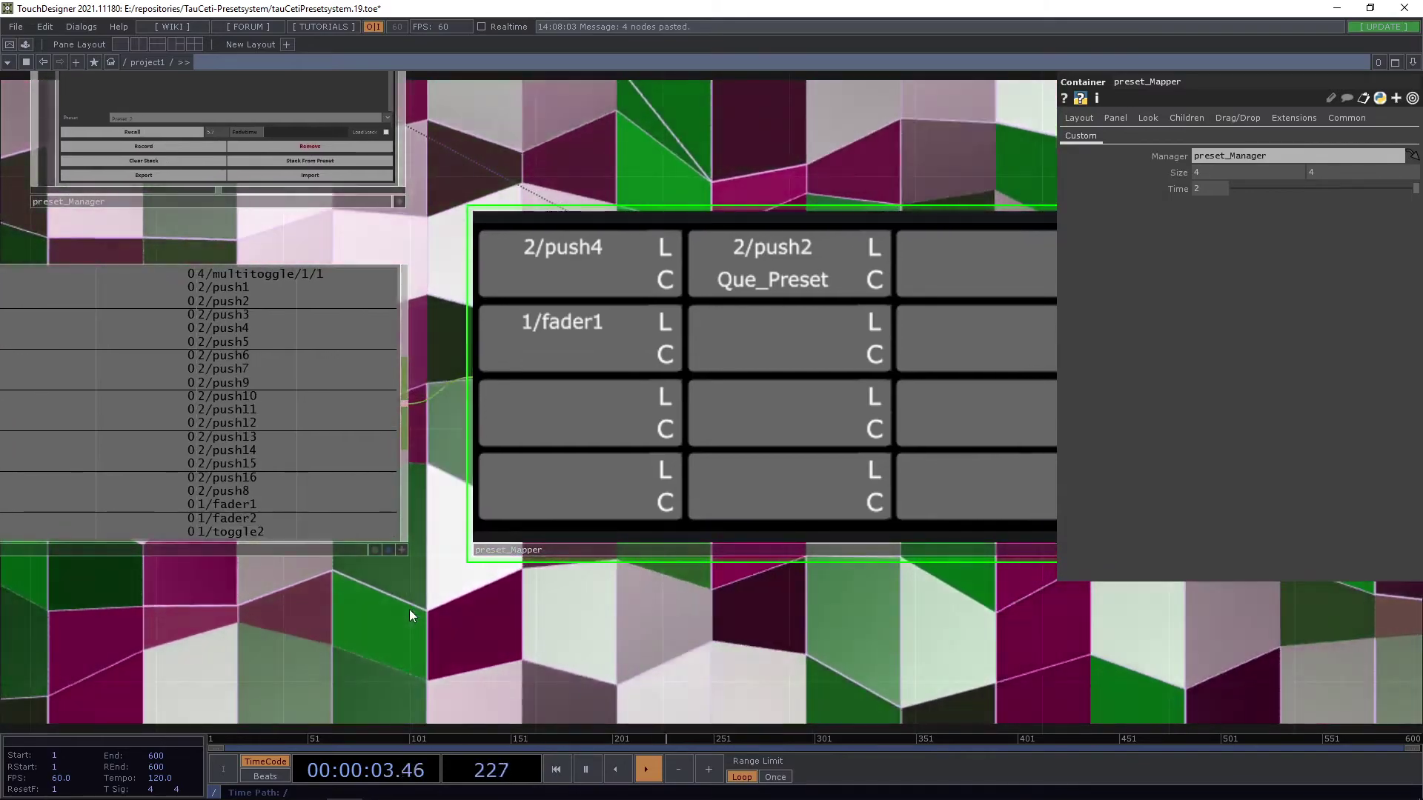